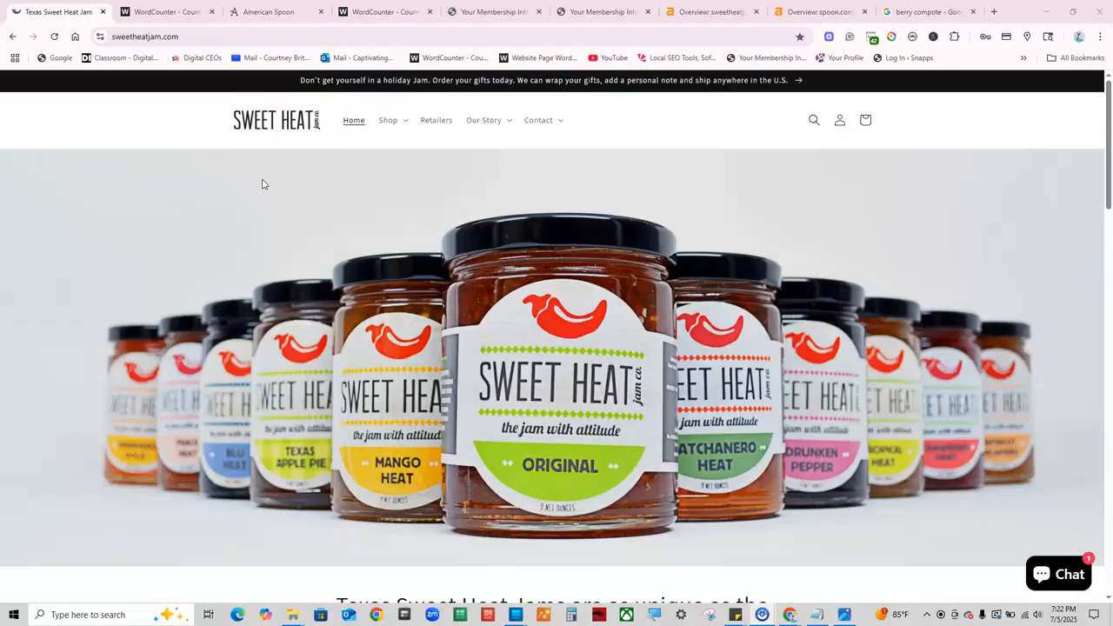
- Select all text on the Sweet Heat Jam homepage, review it down to the footer, and clear the selection
scroll(218, 202, down, 2)
scroll(169, 174, up, 2)
key(ctrl+a)
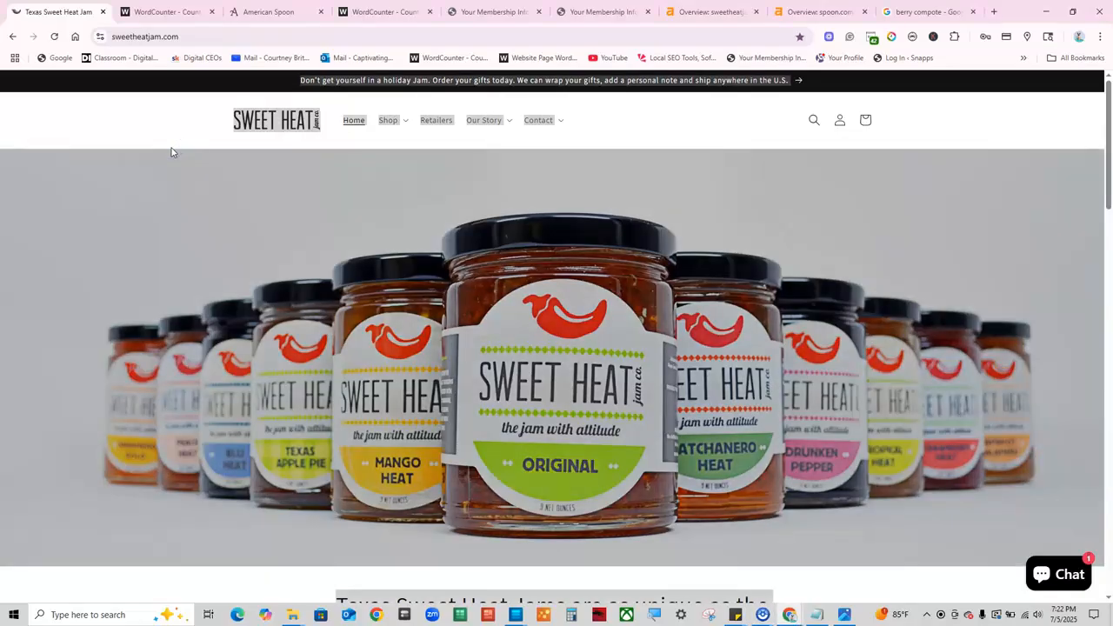
scroll(199, 148, down, 3)
scroll(199, 148, up, 3)
scroll(214, 191, down, 2)
scroll(214, 191, down, 12)
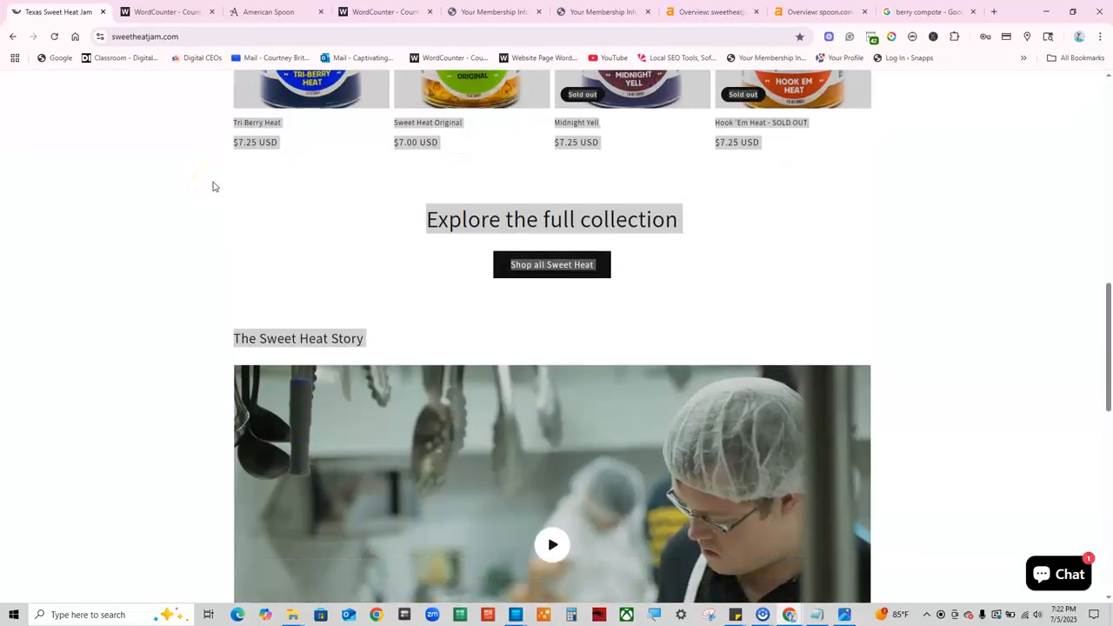
scroll(213, 186, down, 4)
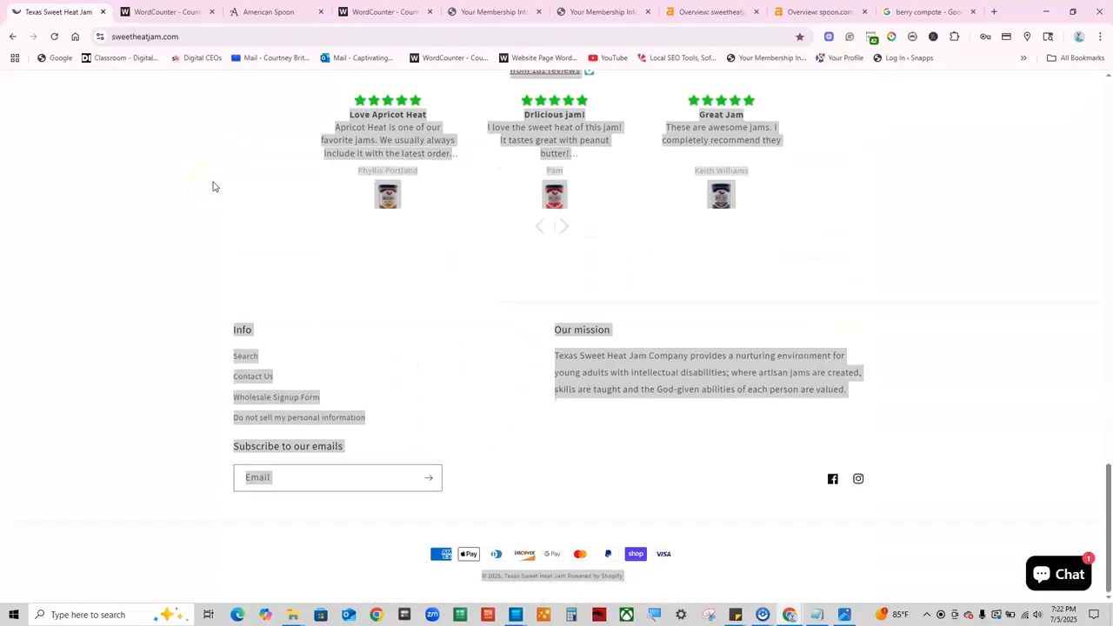
scroll(201, 223, up, 15)
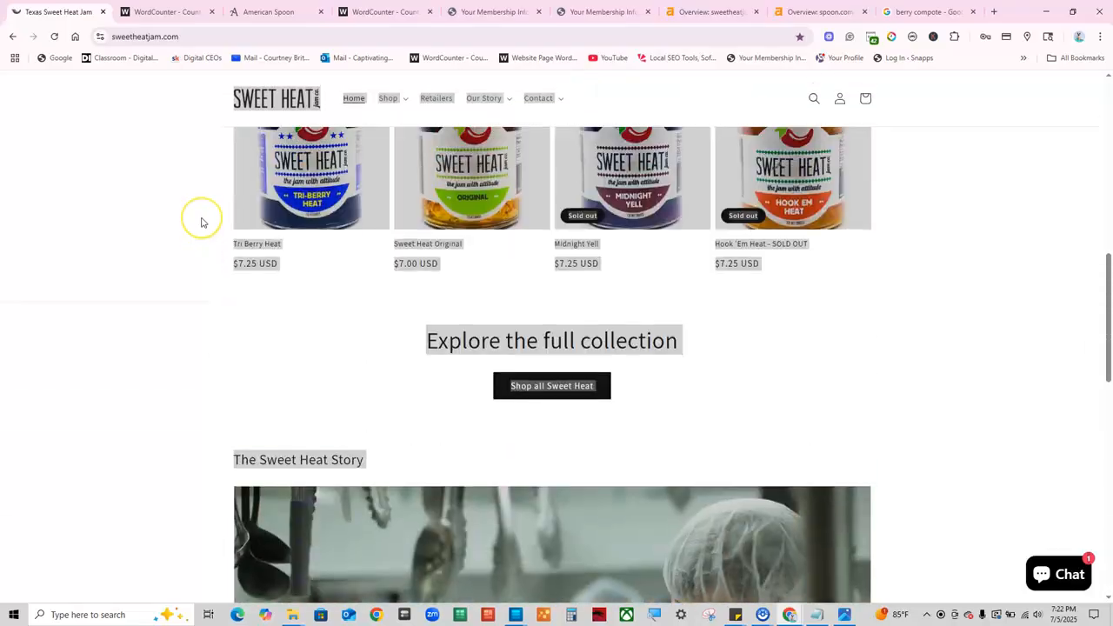
scroll(200, 219, up, 8)
click(202, 214)
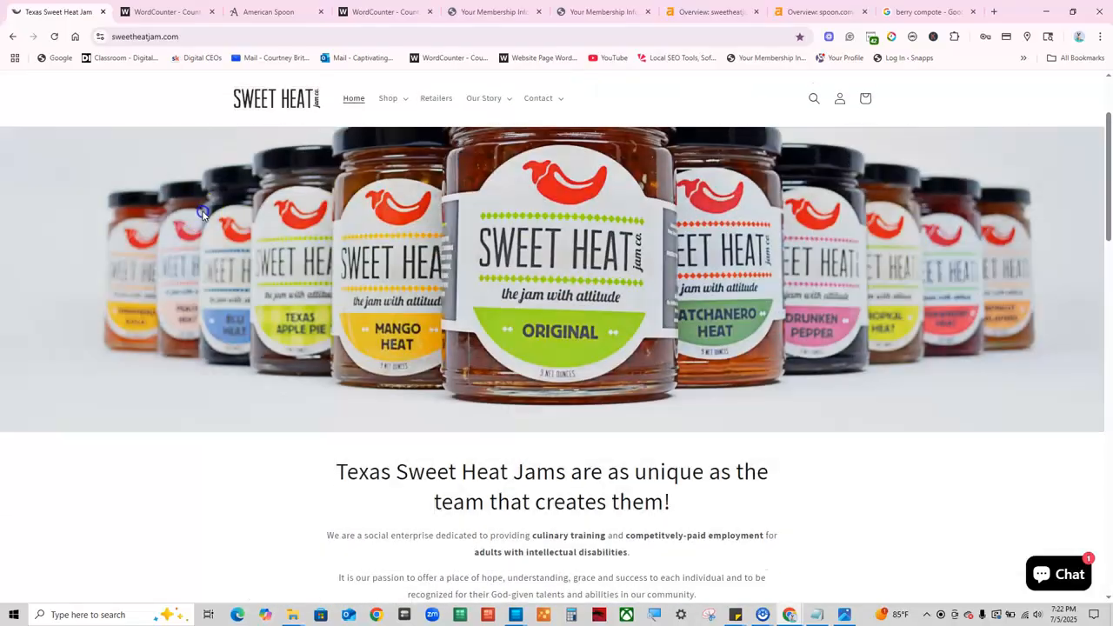
scroll(202, 215, up, 2)
right_click(144, 261)
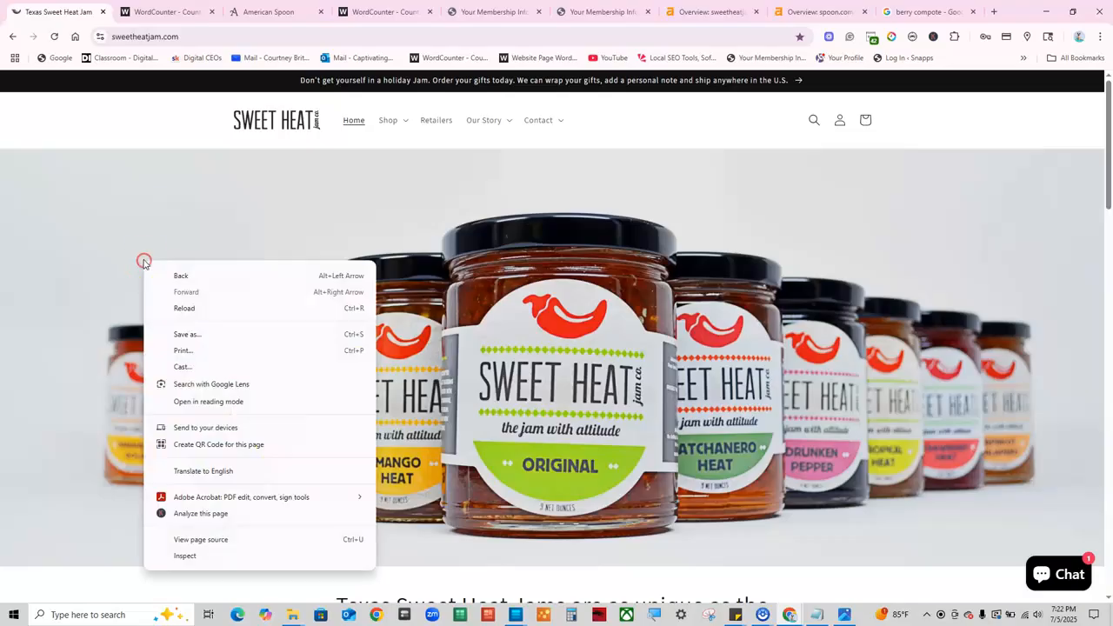
click(228, 339)
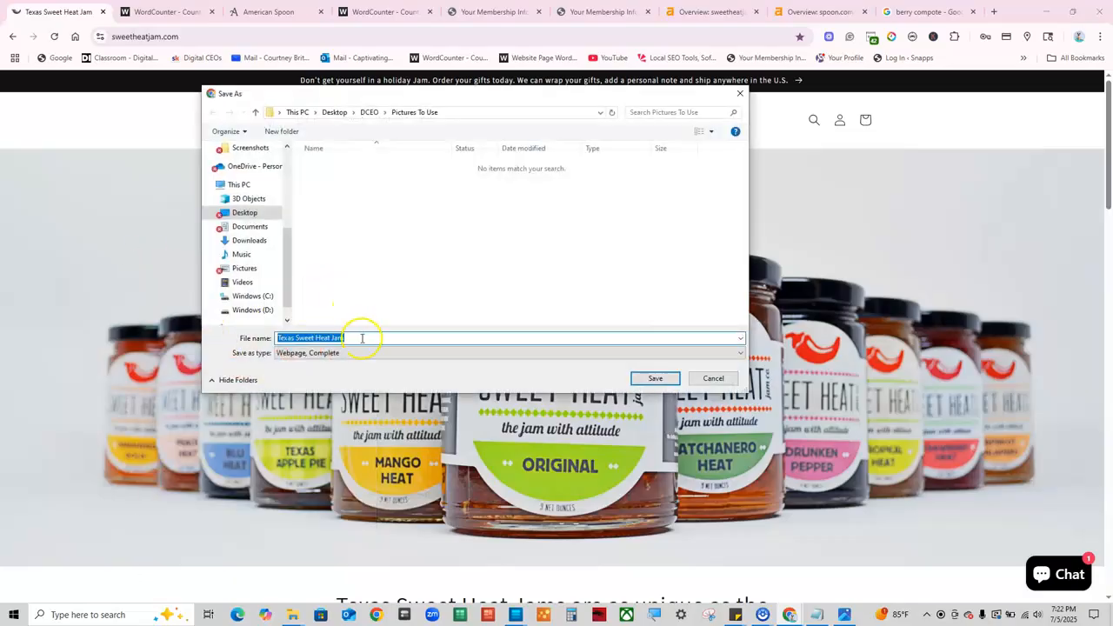
drag(363, 337, 285, 339)
click(715, 379)
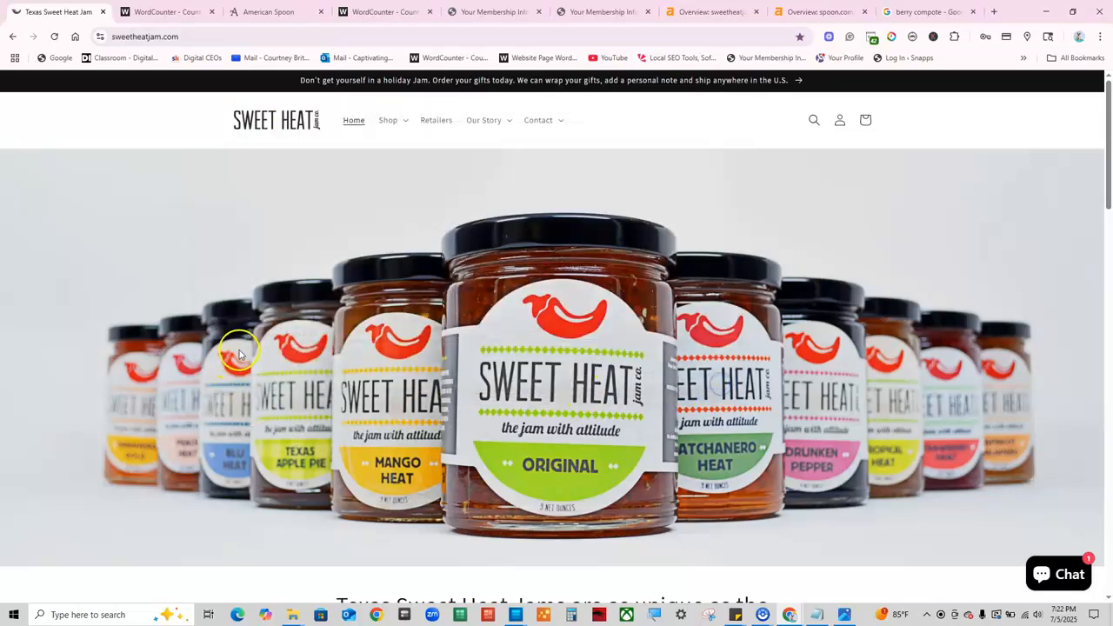
- Review the Sweet Heat Jam homepage sections and check the homepage's word count in WordCounter
scroll(252, 325, down, 3)
scroll(251, 324, down, 5)
scroll(251, 323, up, 4)
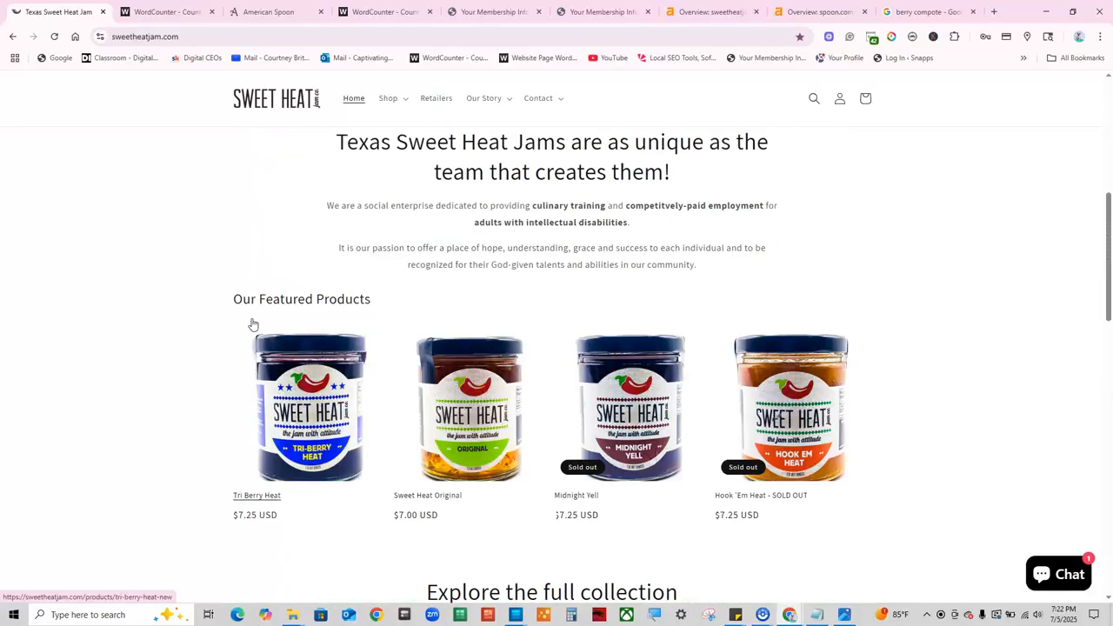
scroll(234, 322, down, 4)
scroll(222, 319, down, 3)
scroll(184, 310, up, 10)
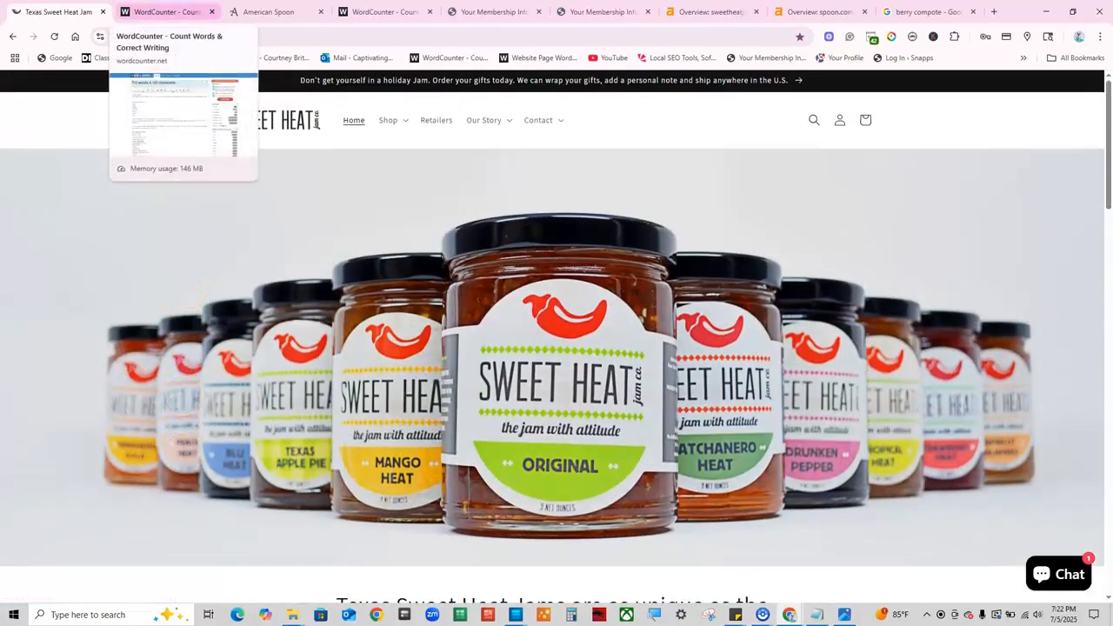
click(165, 11)
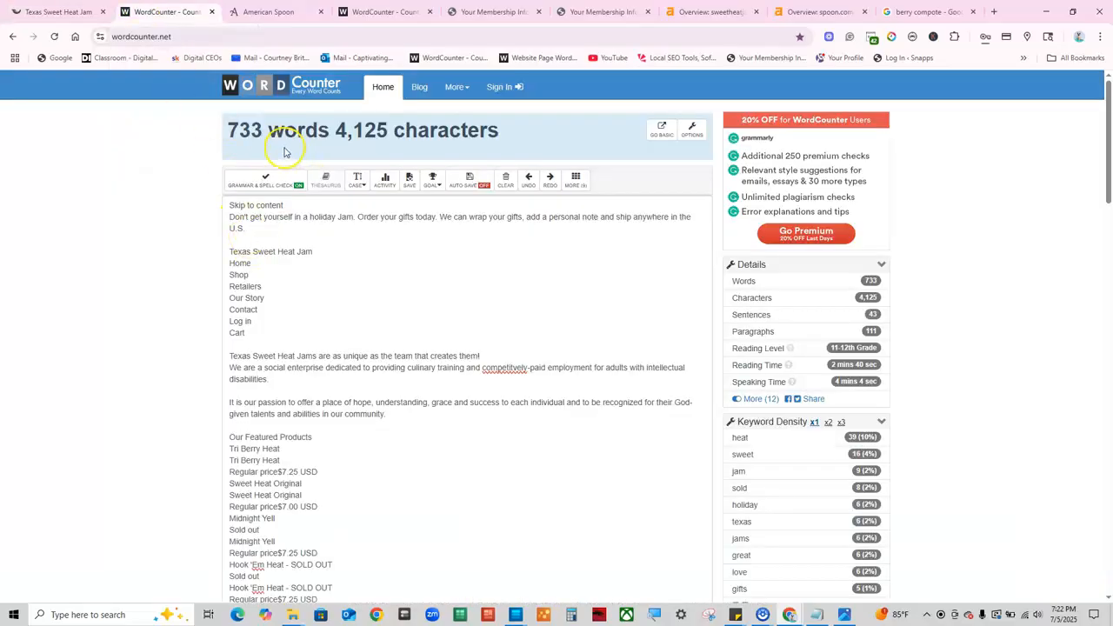
drag(269, 134, 225, 137)
click(220, 142)
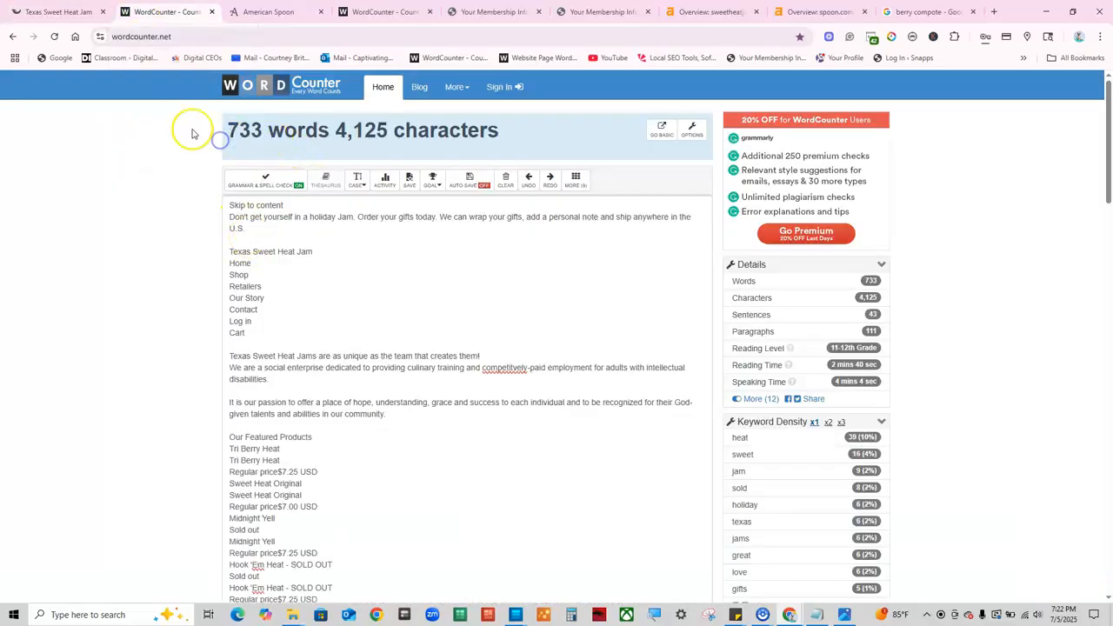
- Compare the Sweet Heat Jam homepage's featured products area with the opening section of the American Spoon homepage
click(78, 12)
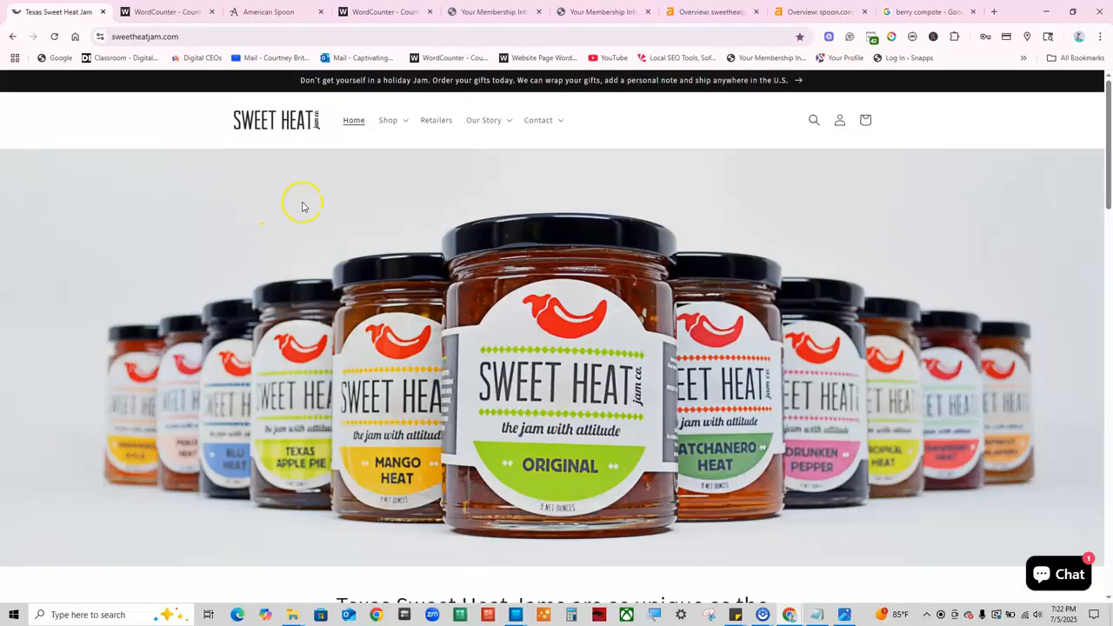
scroll(302, 205, down, 6)
scroll(303, 209, down, 2)
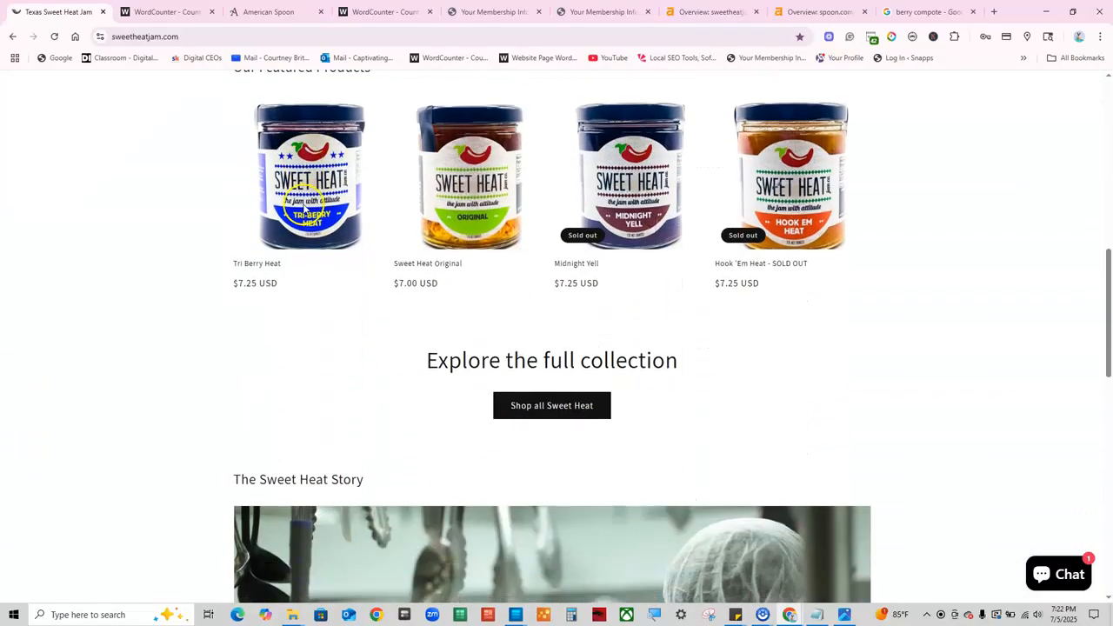
click(292, 12)
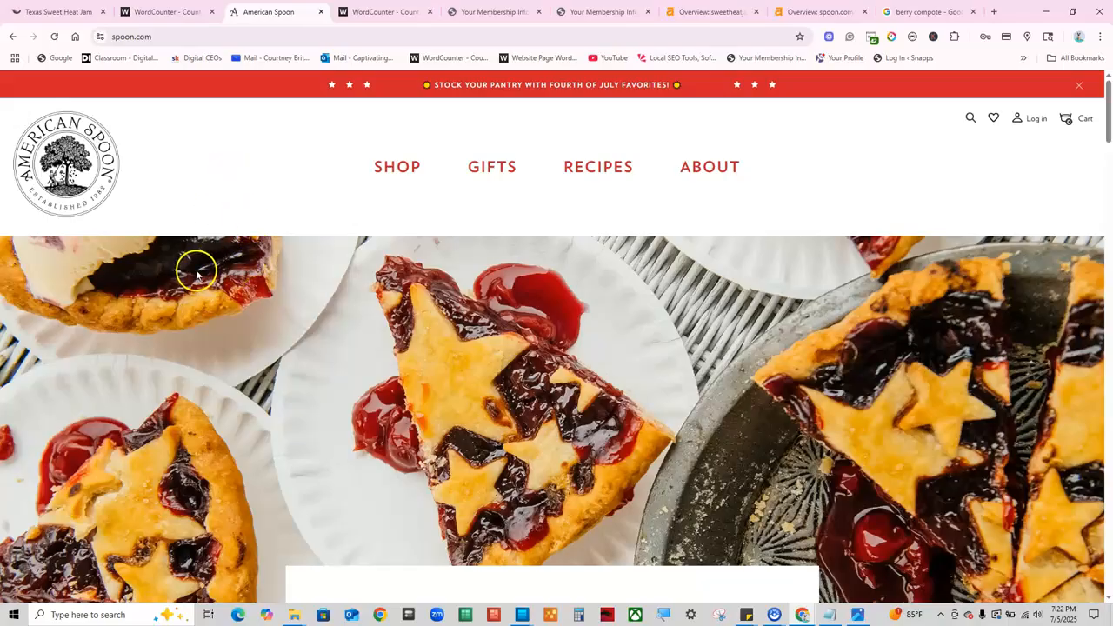
scroll(261, 294, down, 2)
scroll(273, 297, up, 2)
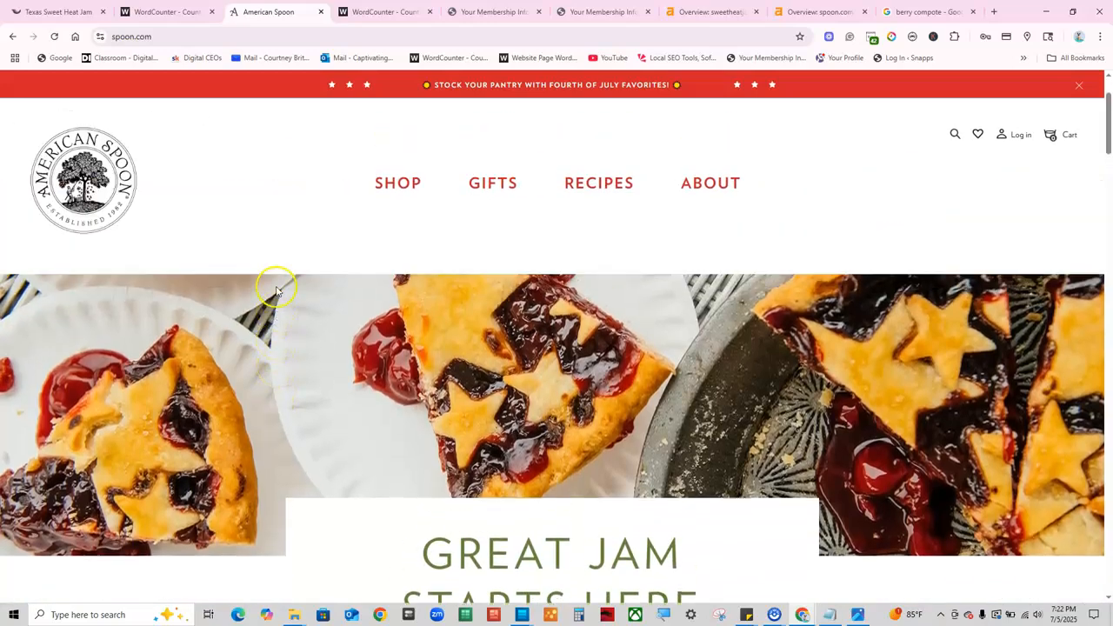
- Check the American Spoon homepage's word count in WordCounter and return to the Sweet Heat Jam homepage
click(380, 12)
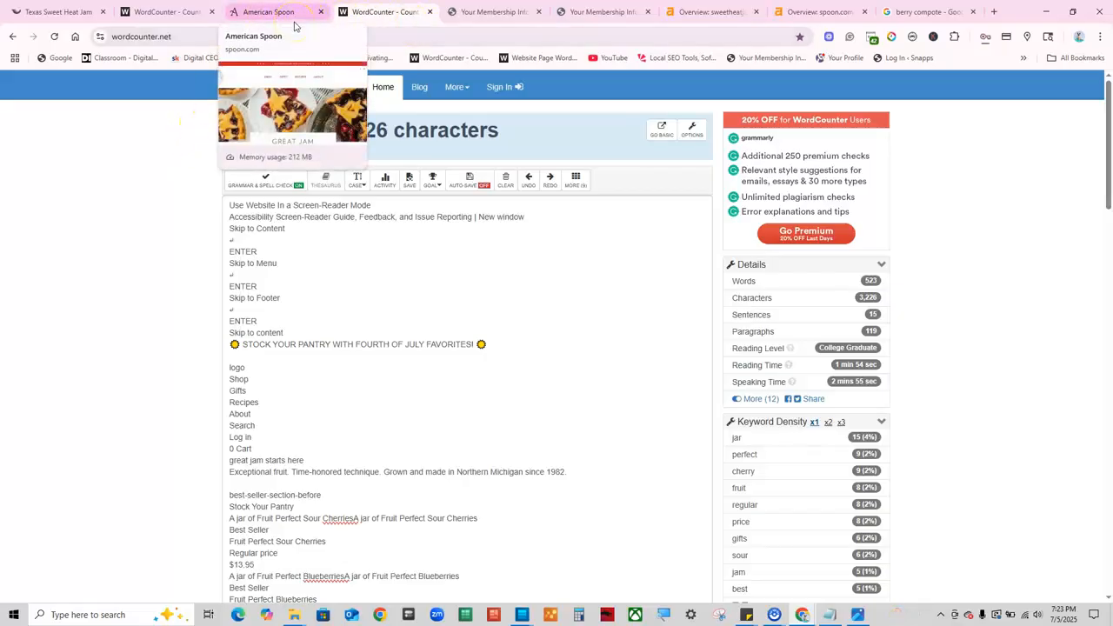
click(198, 17)
click(74, 8)
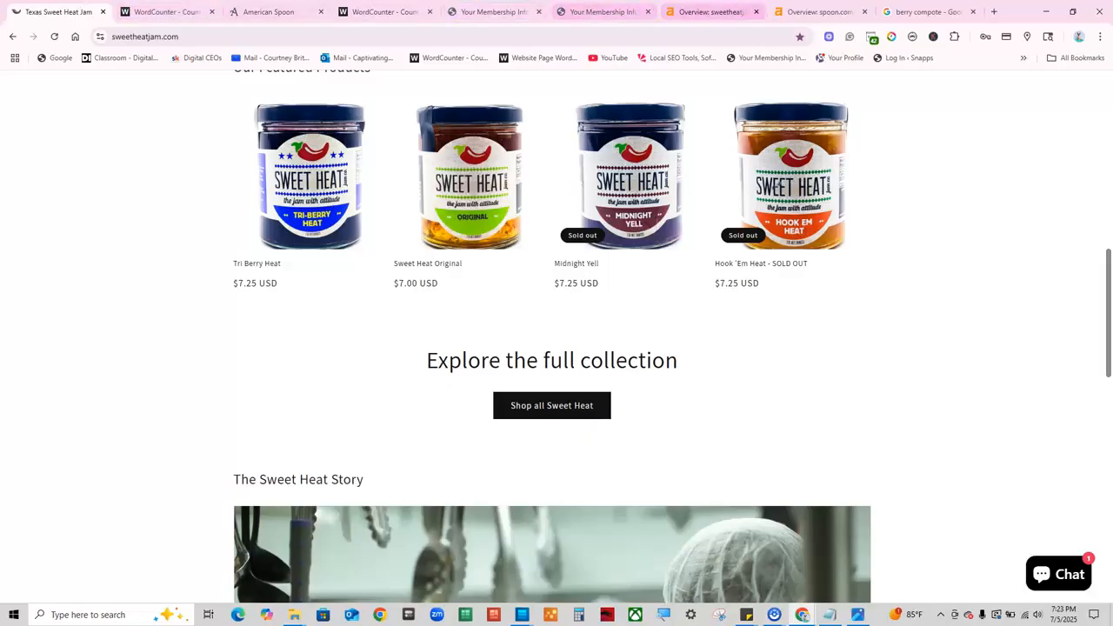
- Examine the Ahrefs overview for sweetheatjam.com, from the summary metrics down to the top organic keywords
click(676, 7)
scroll(444, 280, up, 20)
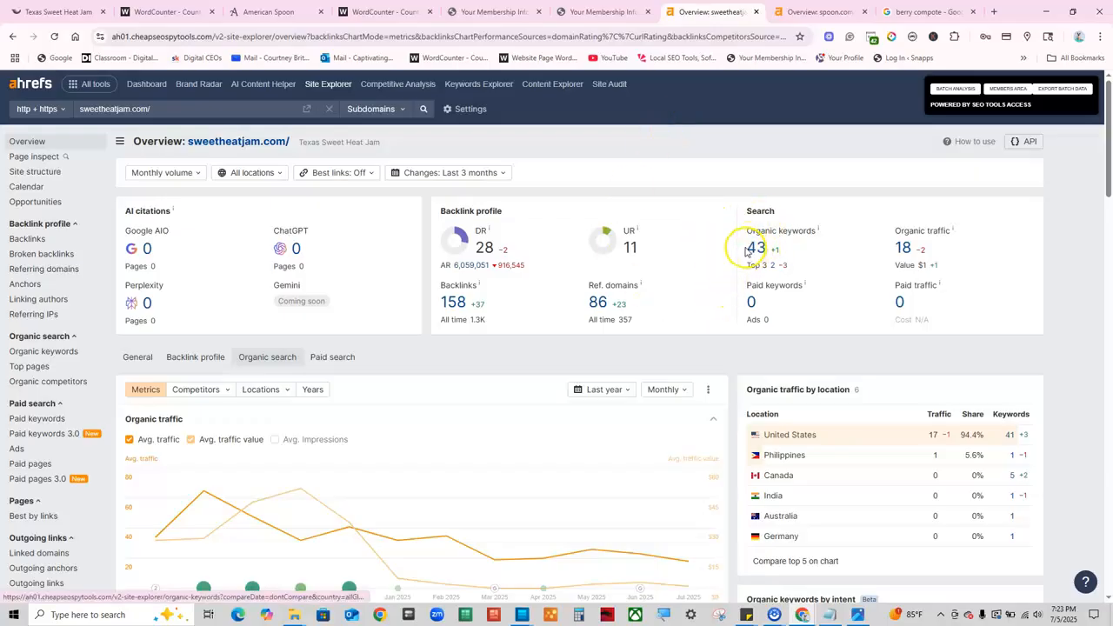
scroll(186, 298, down, 1)
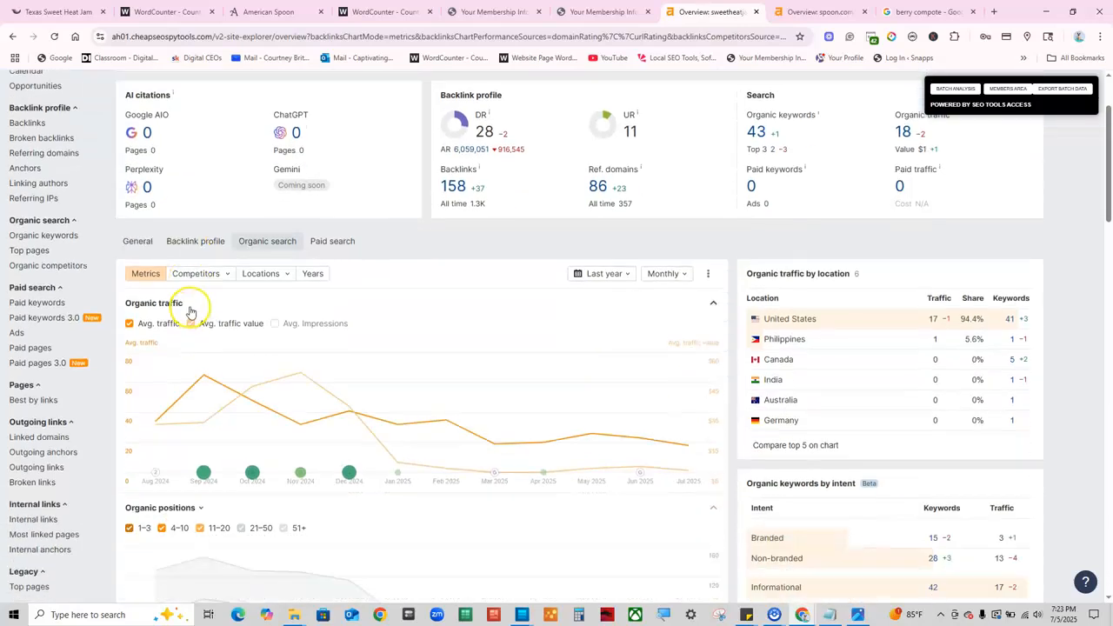
scroll(190, 311, down, 3)
scroll(190, 312, down, 4)
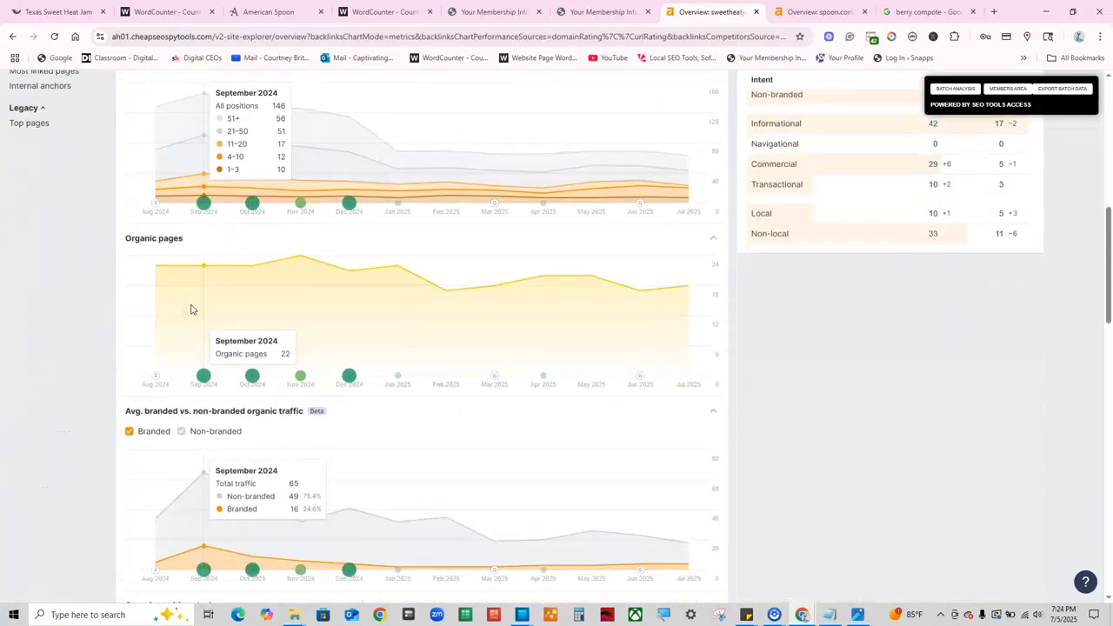
scroll(191, 307, down, 7)
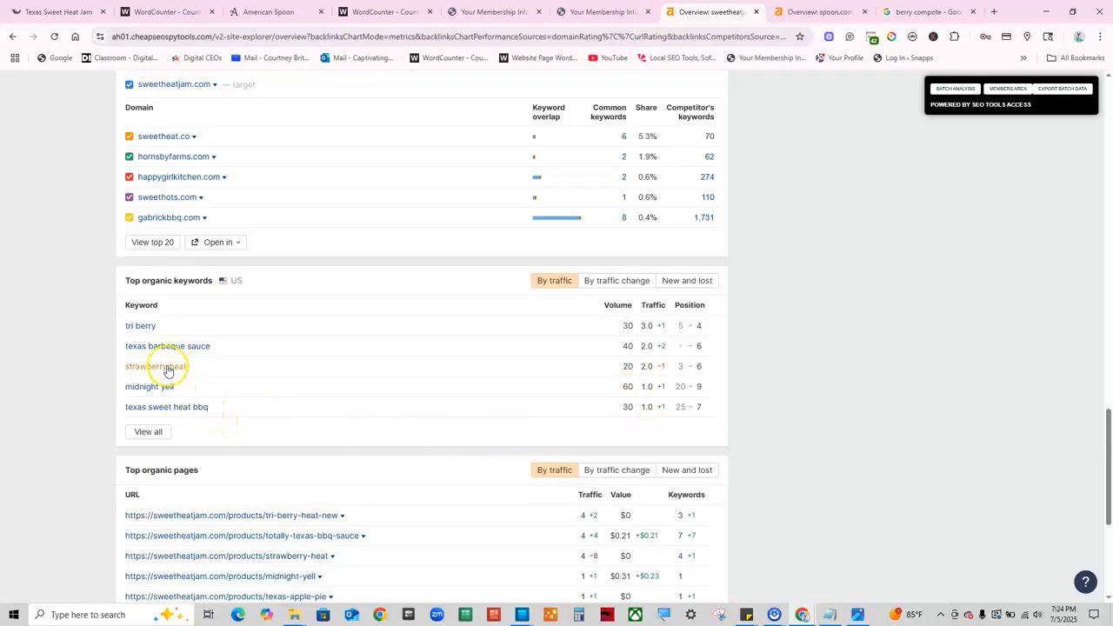
- Examine the Ahrefs overview for spoon.com, from the summary metrics down to the top organic keywords
click(802, 15)
scroll(361, 213, up, 10)
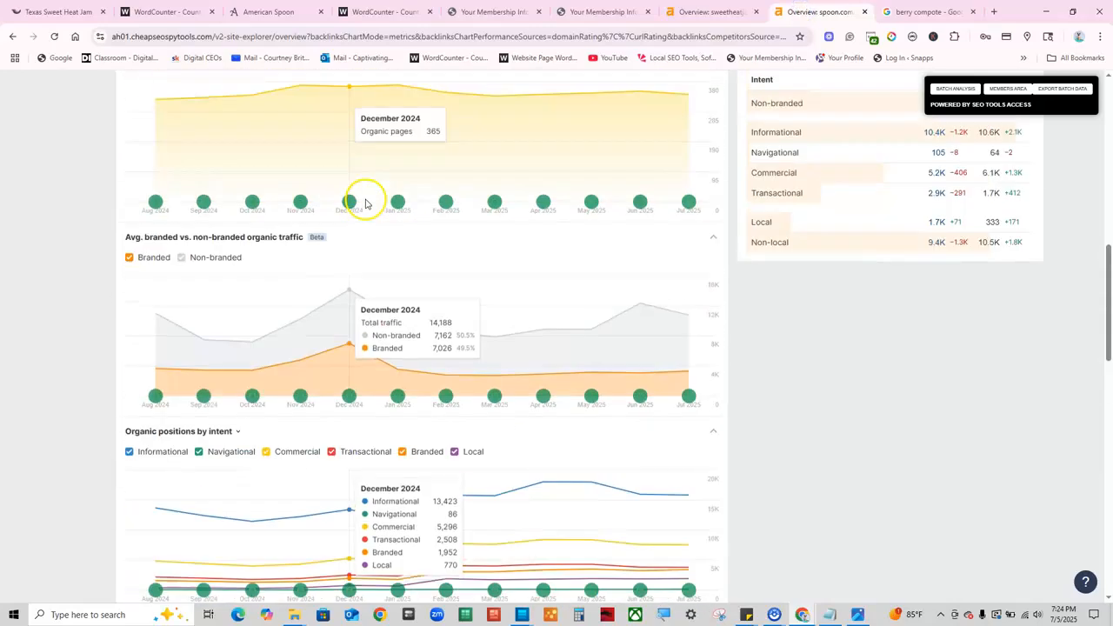
scroll(365, 203, up, 10)
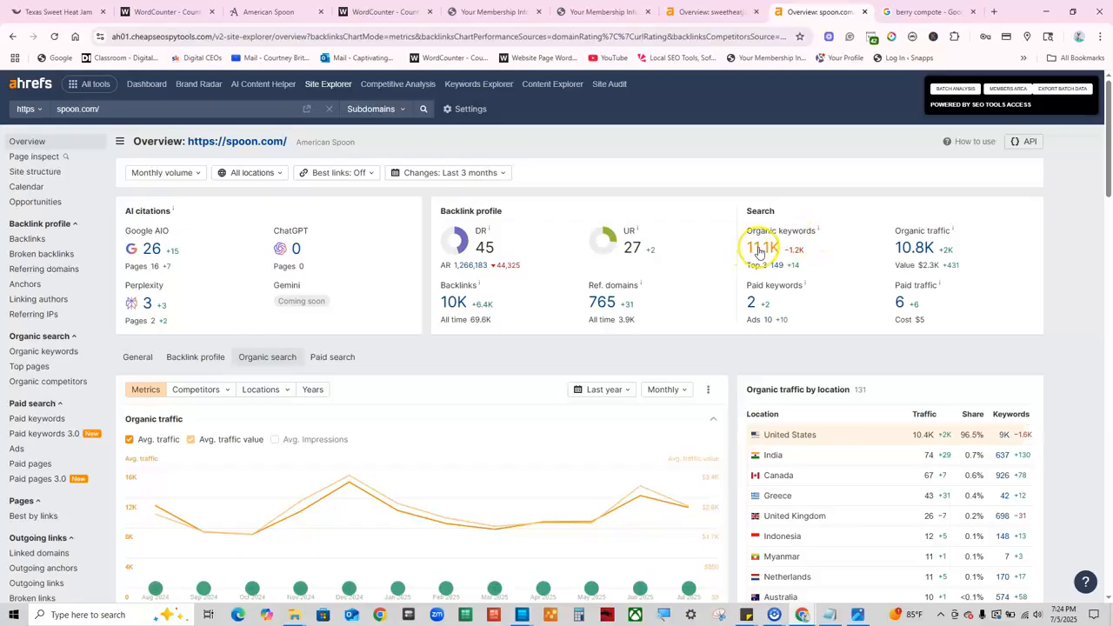
scroll(301, 330, down, 4)
scroll(301, 330, down, 9)
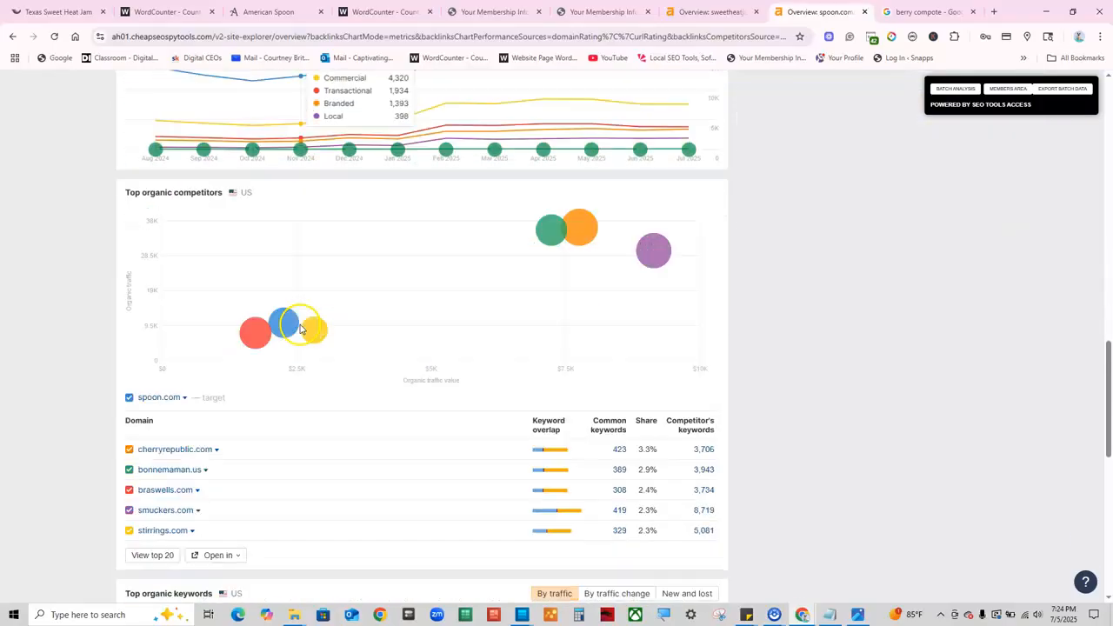
scroll(165, 367, down, 3)
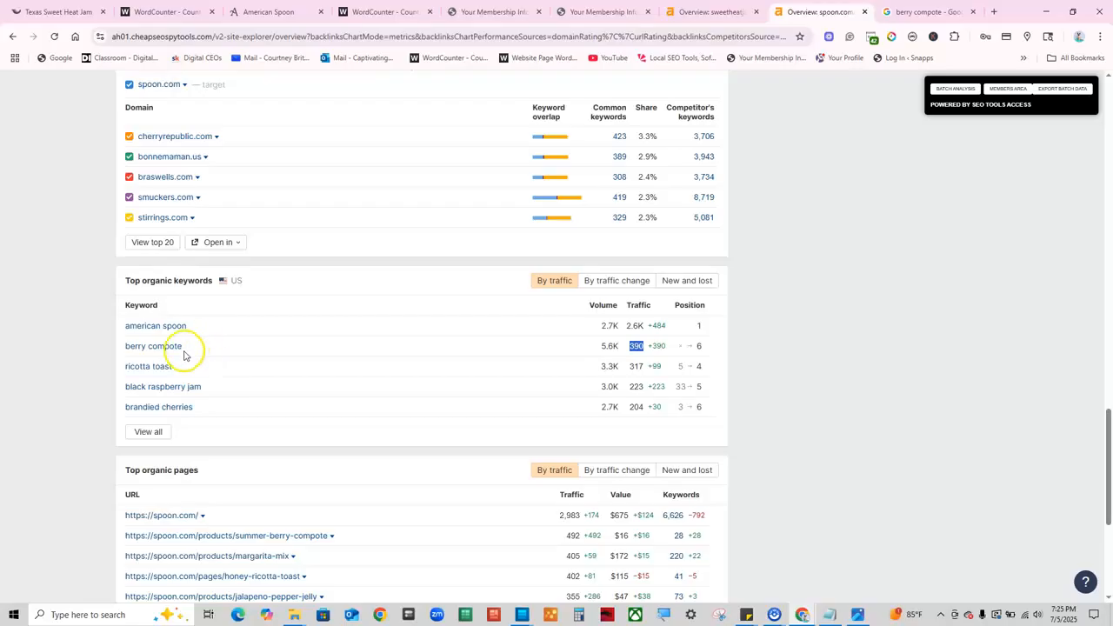
- Highlight the "berry compote" keyword and its traffic figure among spoon.com's top organic keywords
drag(193, 349, 125, 349)
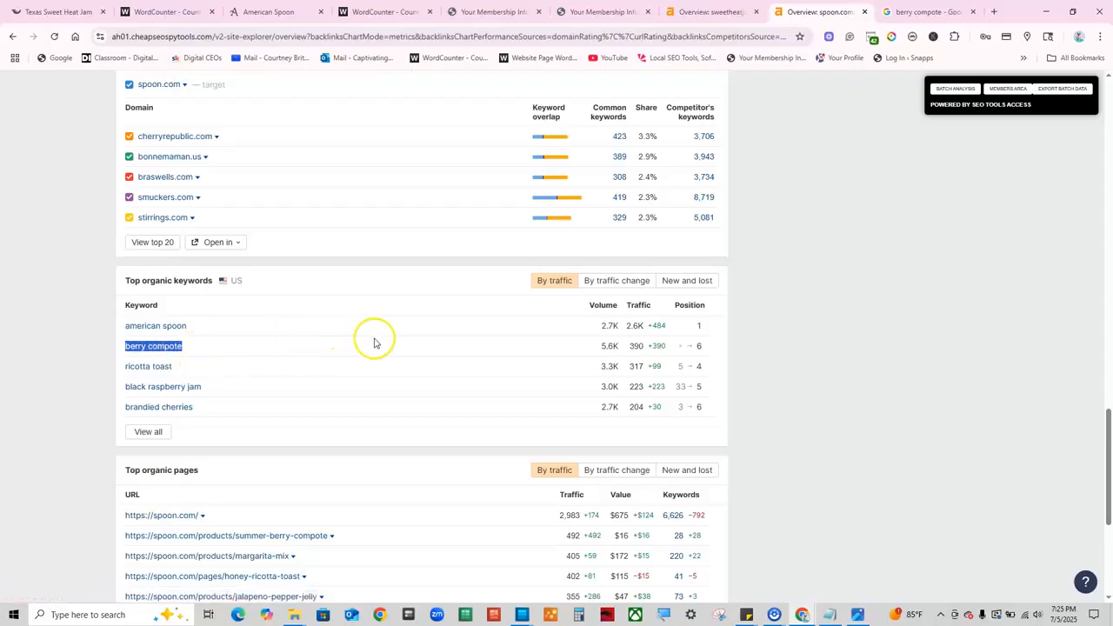
click(636, 346)
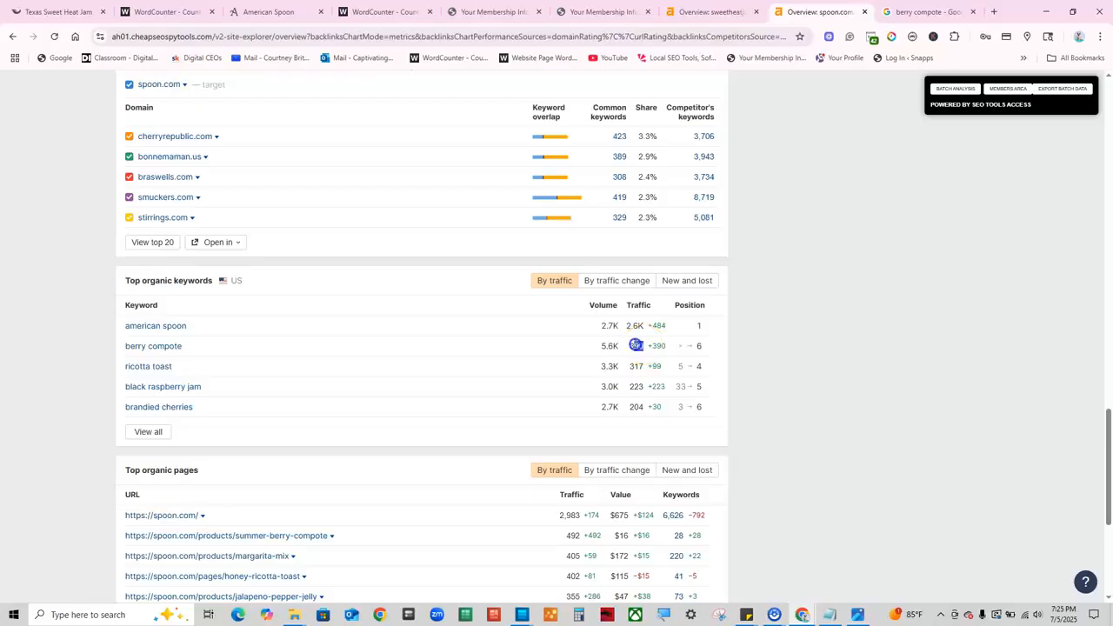
drag(204, 353, 135, 350)
click(219, 351)
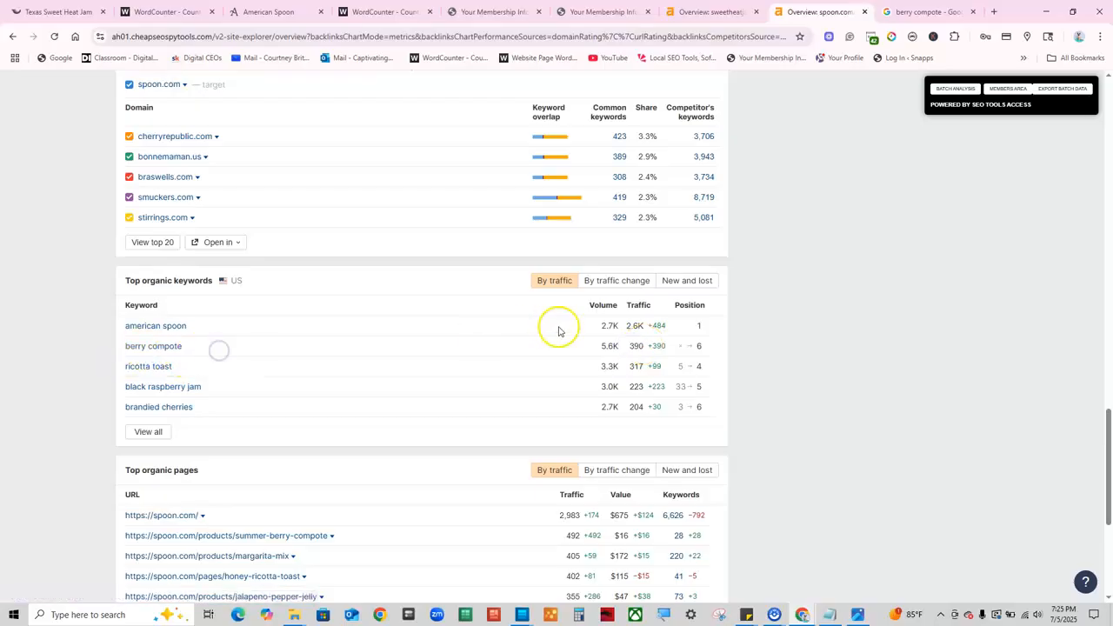
drag(629, 345, 647, 346)
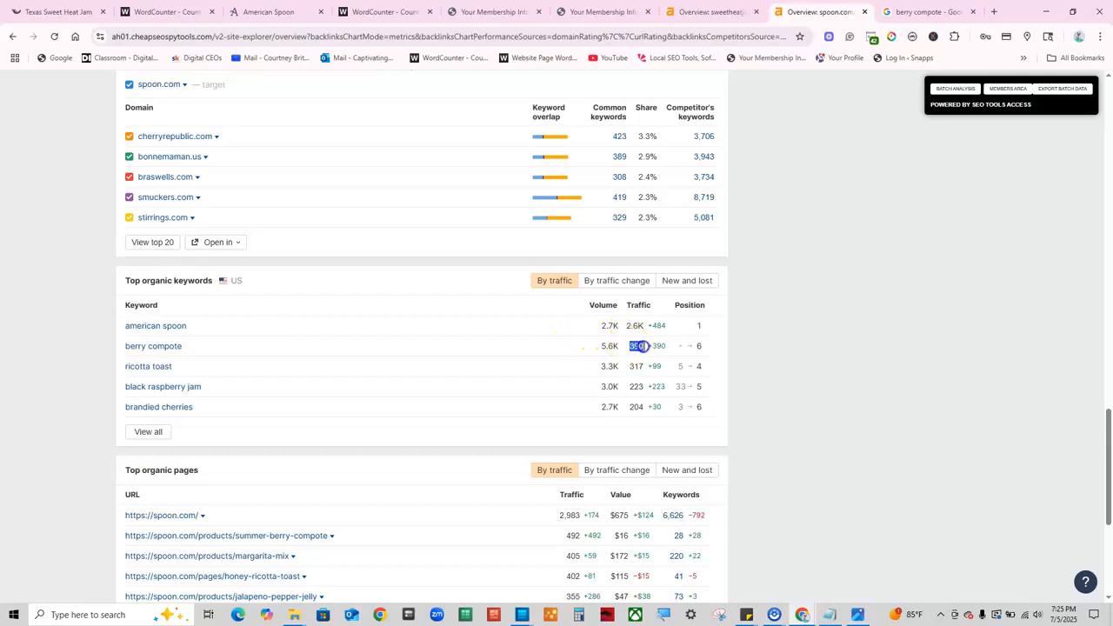
click(641, 349)
drag(642, 348, 641, 348)
- Highlight the branded keyword "american spoon" in the top organic keywords list, and clear the selection
mouse_move(187, 326)
mouse_down()
mouse_move(127, 331)
mouse_move(206, 326)
mouse_up()
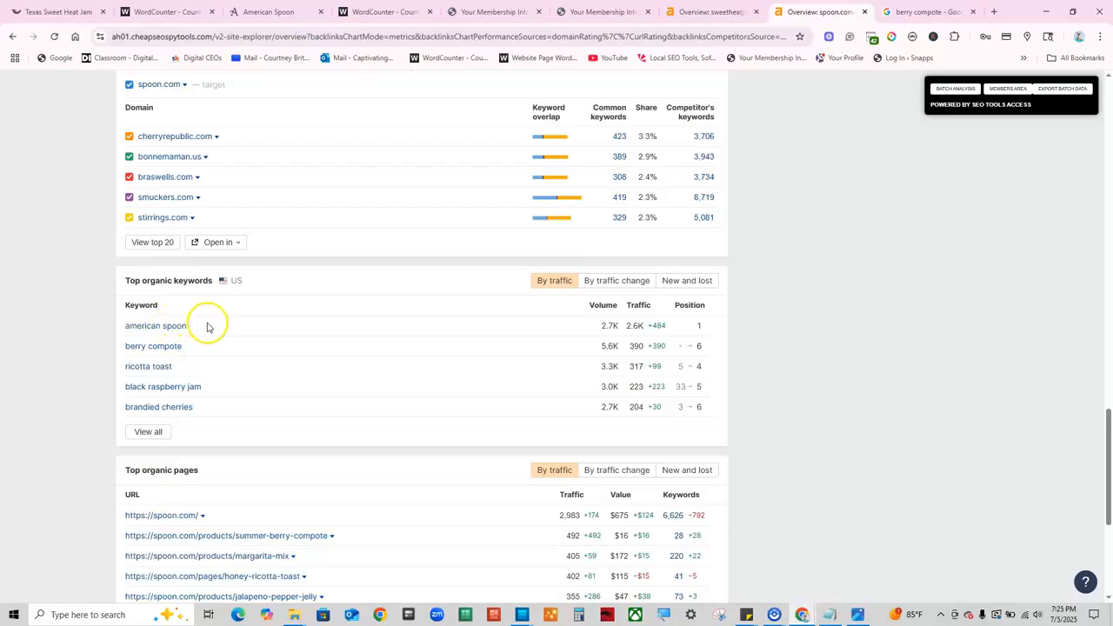
drag(200, 328, 117, 331)
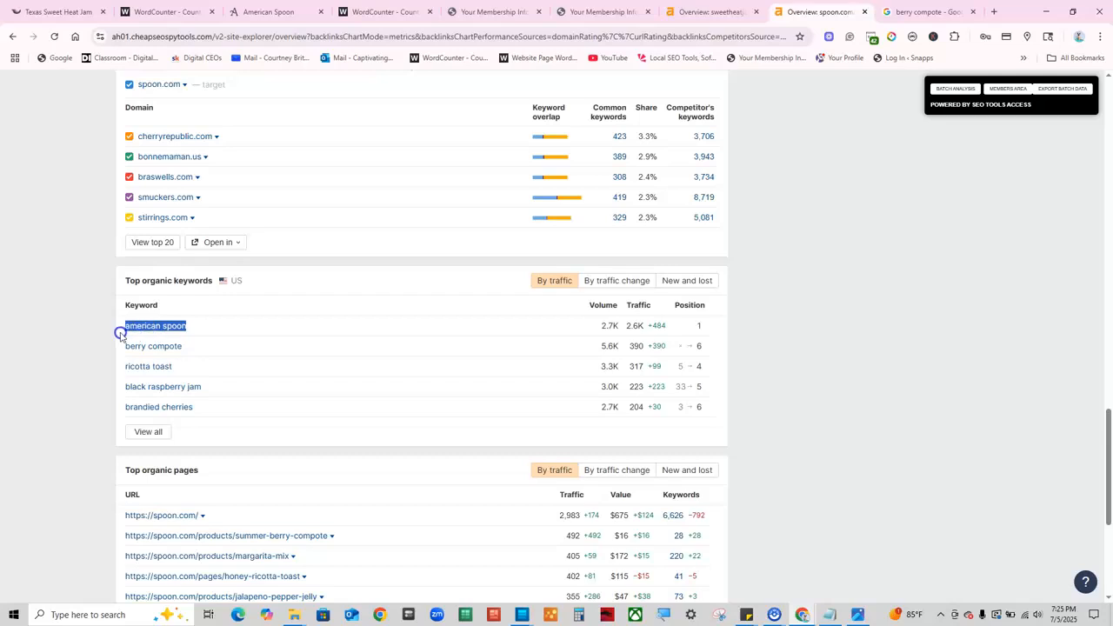
click(209, 334)
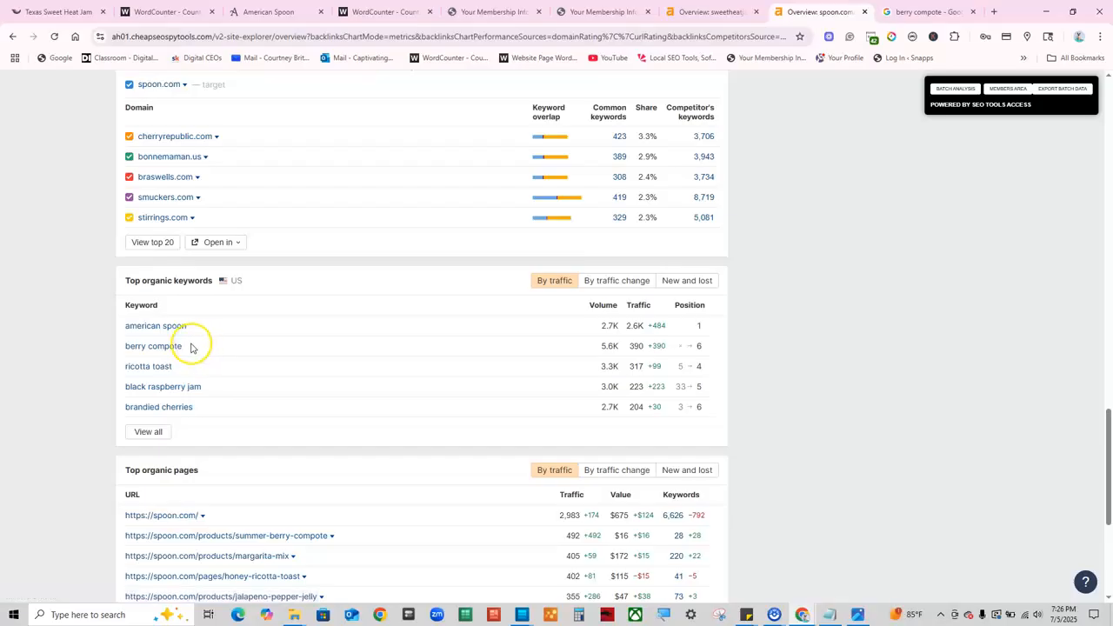
- Highlight the "berry compote" keyword and view the start of its Google search results
drag(183, 348, 130, 353)
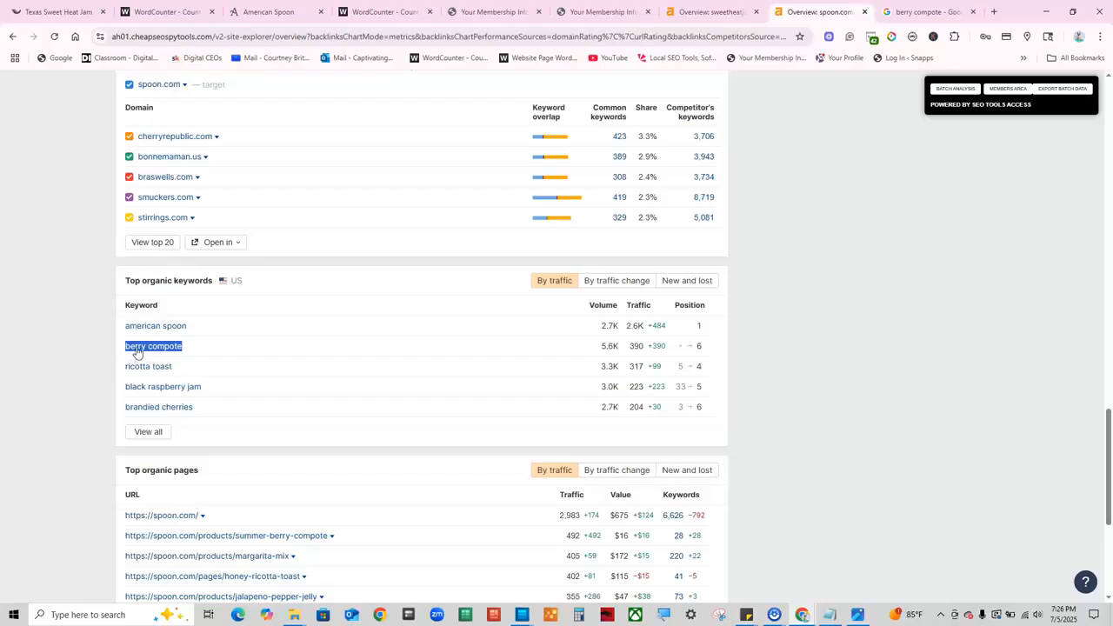
click(928, 11)
scroll(719, 261, up, 2)
scroll(719, 261, up, 10)
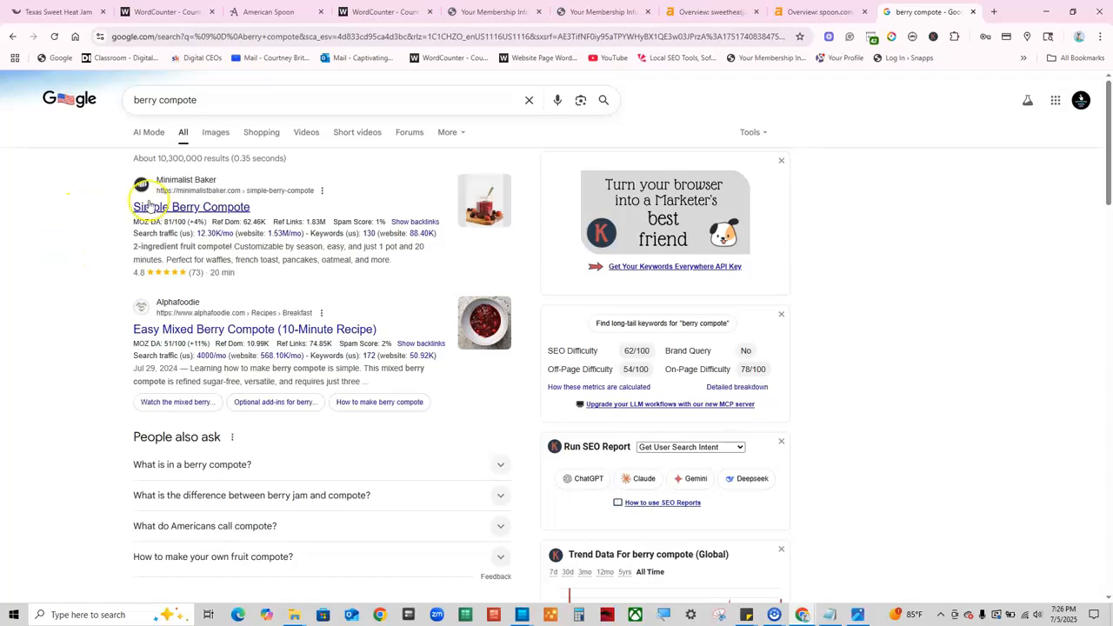
- Examine the Google results for "berry compote", from the leading listings down through the recipe carousel and remaining organic results
scroll(75, 277, down, 6)
scroll(76, 277, down, 6)
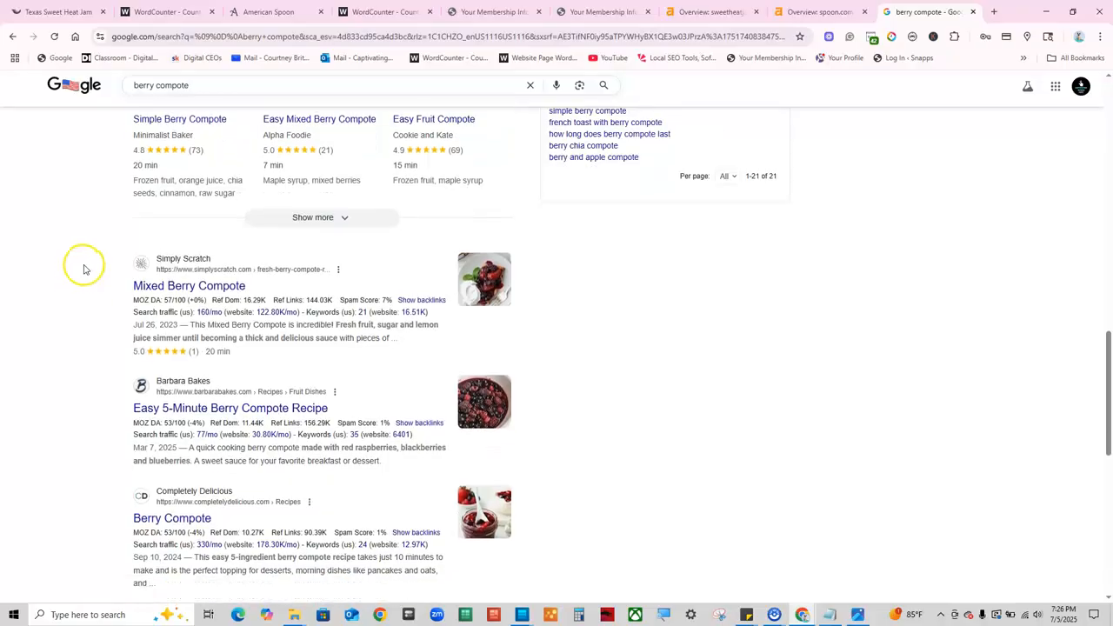
scroll(178, 259, up, 1)
scroll(180, 258, up, 10)
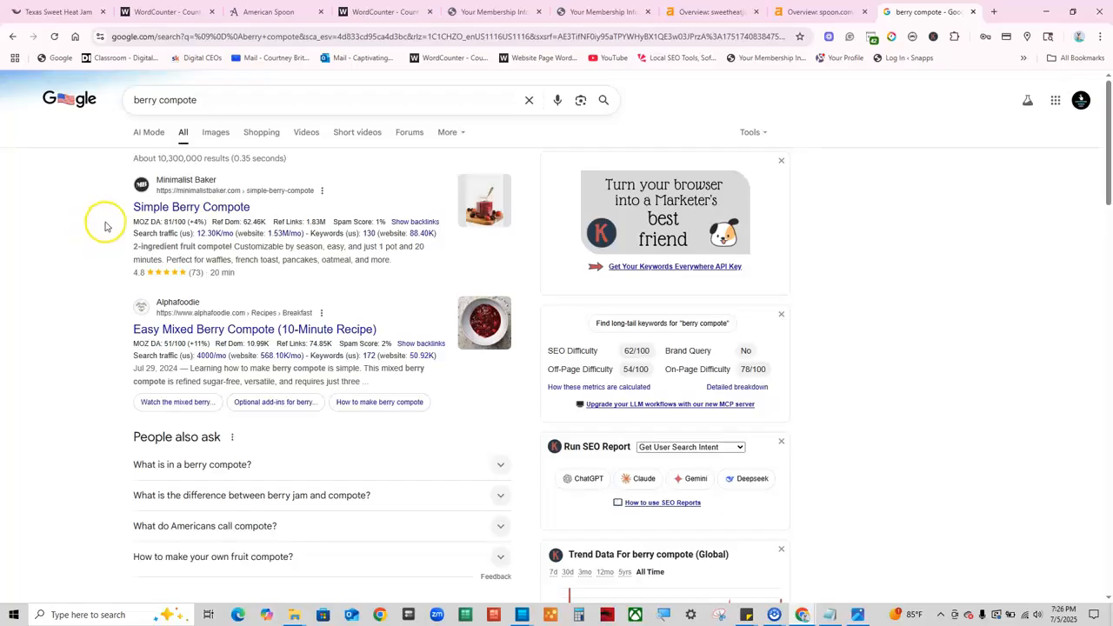
scroll(104, 222, down, 2)
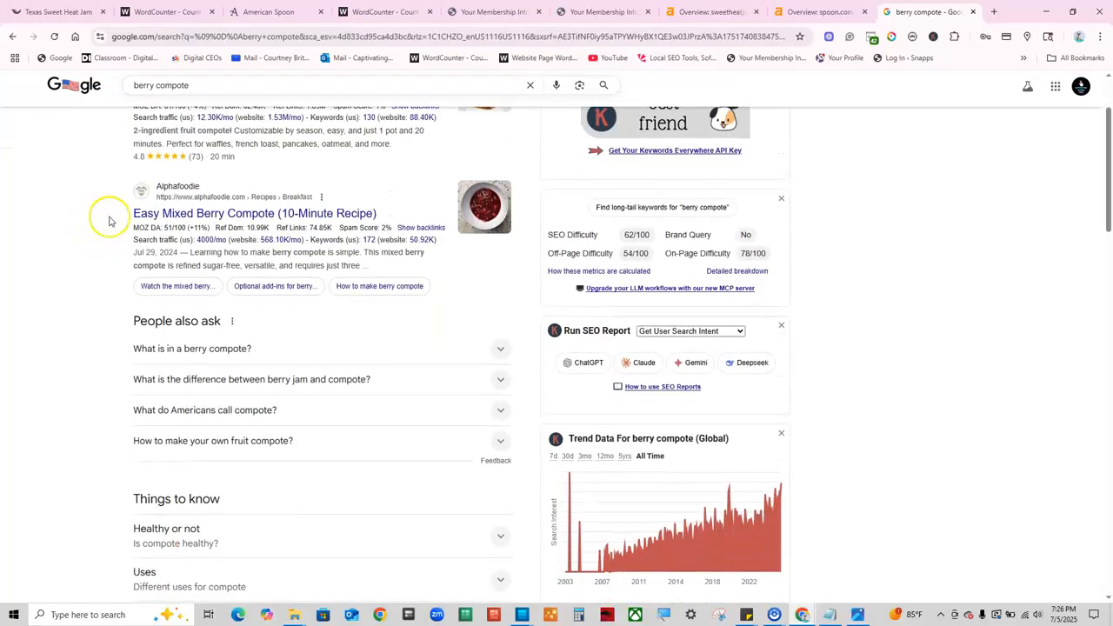
scroll(113, 219, down, 3)
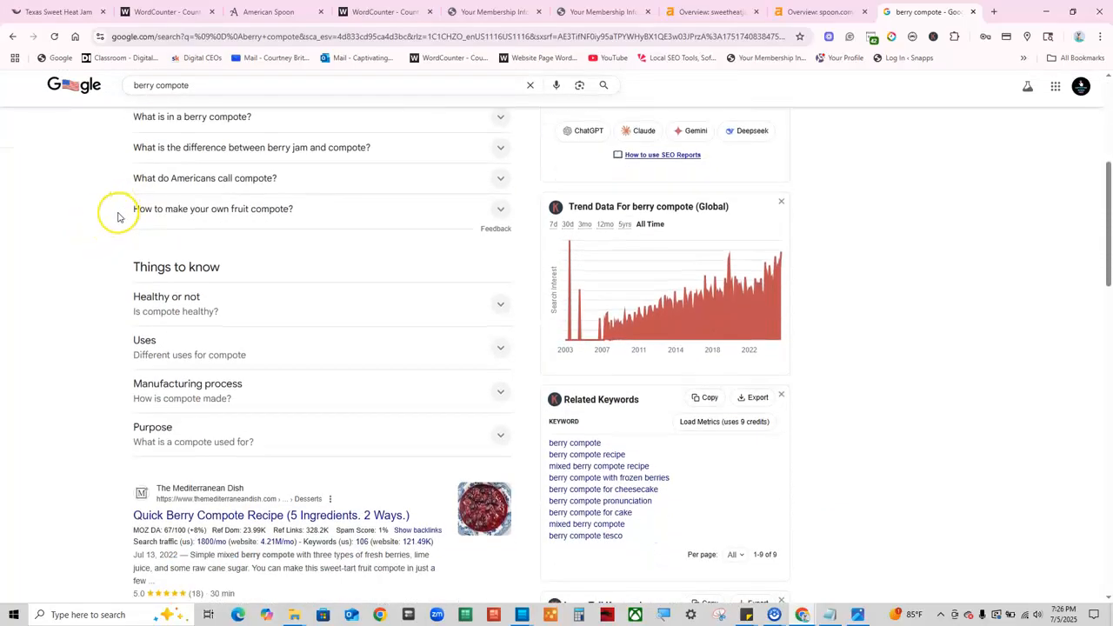
scroll(119, 217, down, 3)
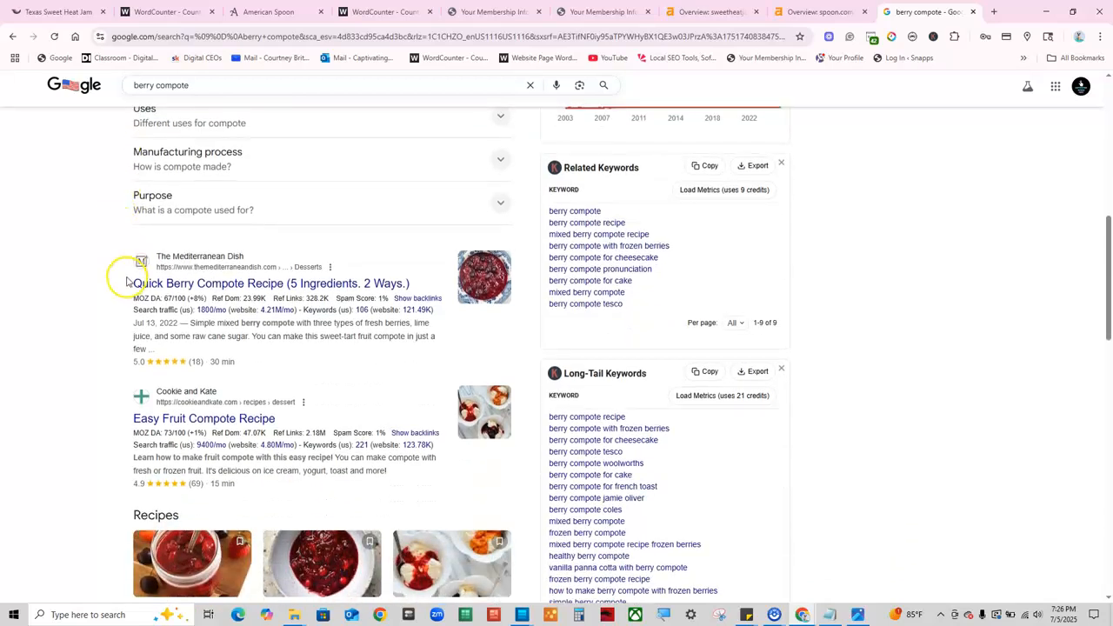
scroll(124, 273, down, 1)
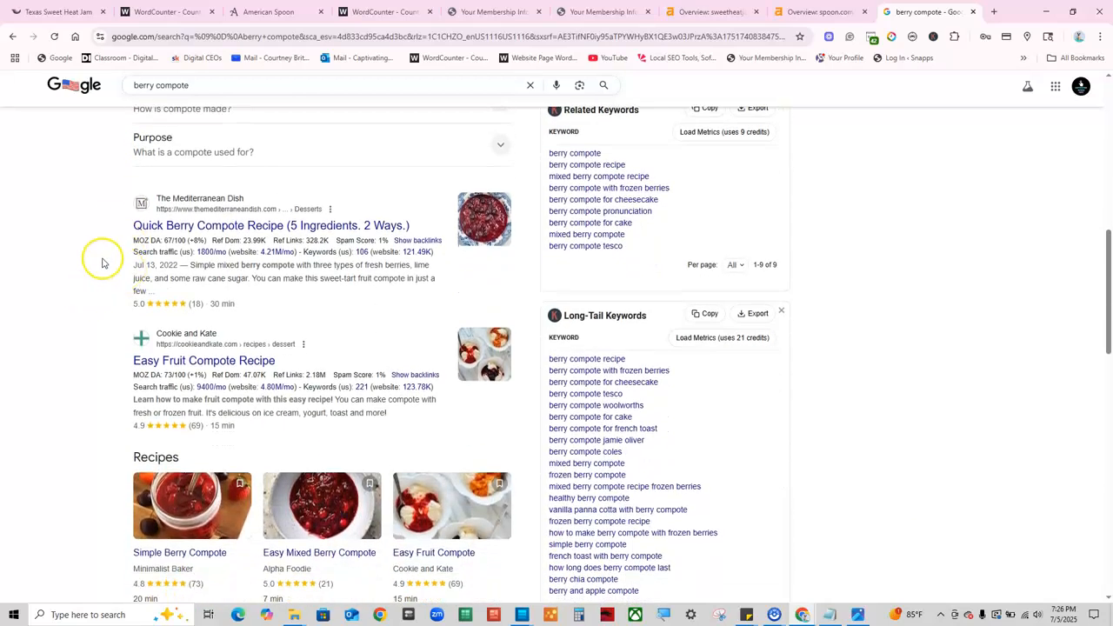
scroll(107, 265, down, 3)
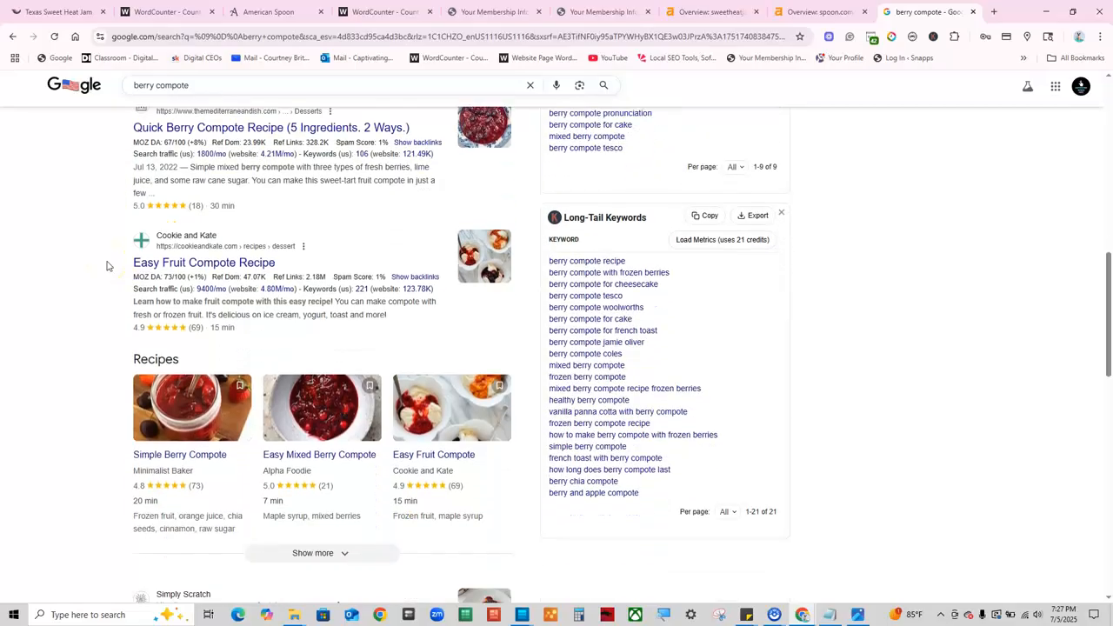
scroll(110, 287, down, 2)
scroll(119, 346, up, 7)
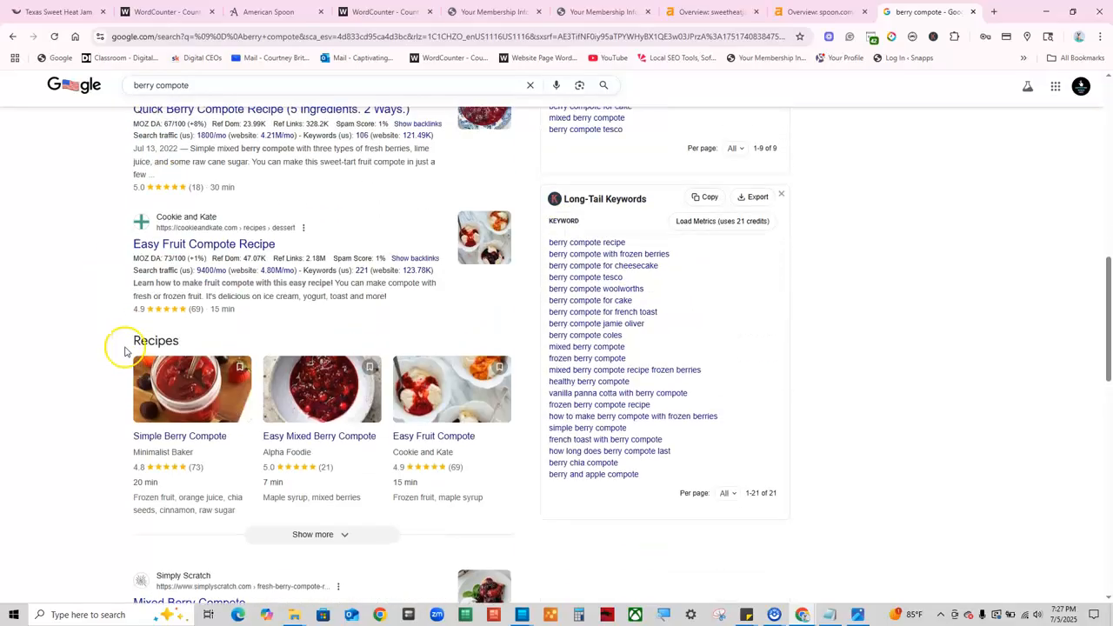
scroll(122, 334, up, 5)
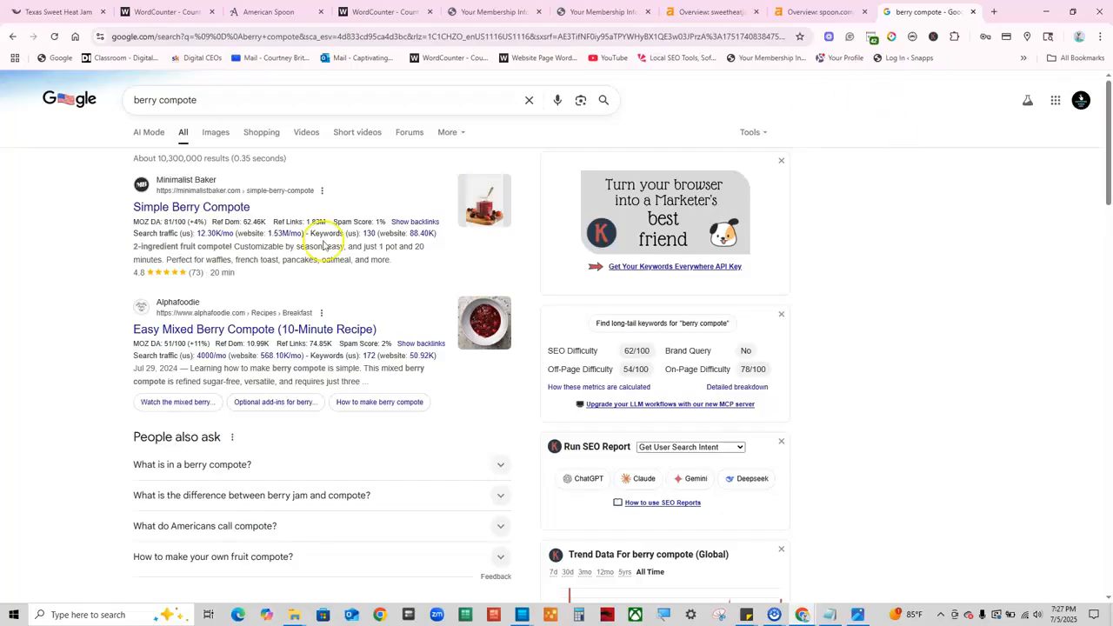
- Review the "berry compote" query and its results again, comparing the recipe sites that rank for it
mouse_move(200, 103)
mouse_down()
mouse_move(135, 102)
mouse_move(204, 100)
mouse_up()
click(42, 243)
scroll(60, 239, down, 5)
scroll(61, 241, down, 5)
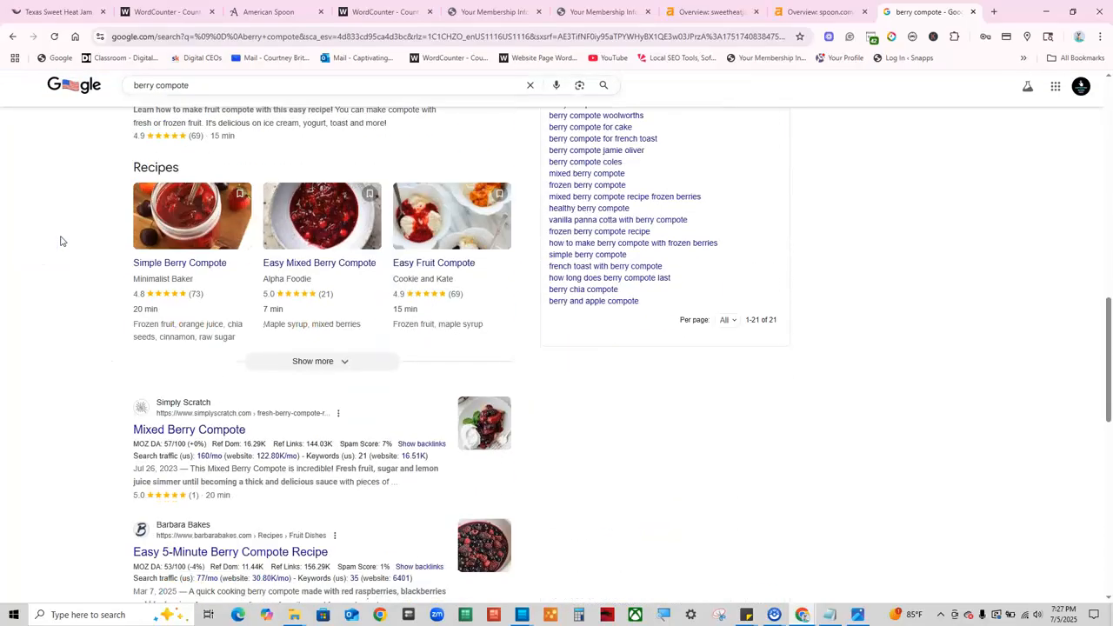
scroll(62, 241, up, 5)
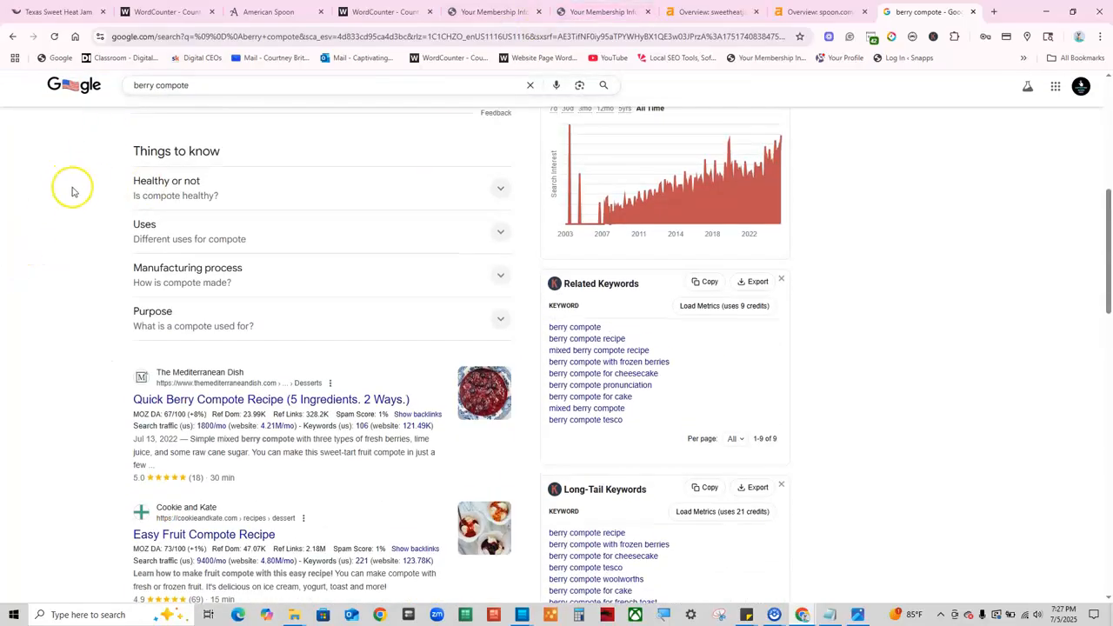
scroll(84, 203, down, 2)
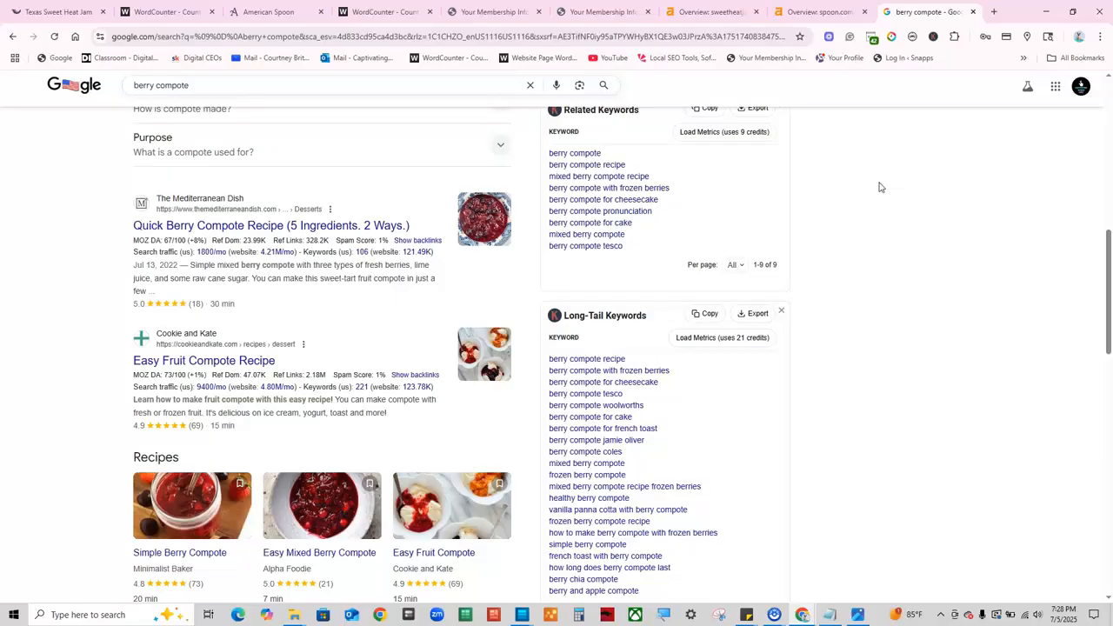
click(873, 194)
scroll(997, 315, up, 3)
scroll(996, 311, up, 3)
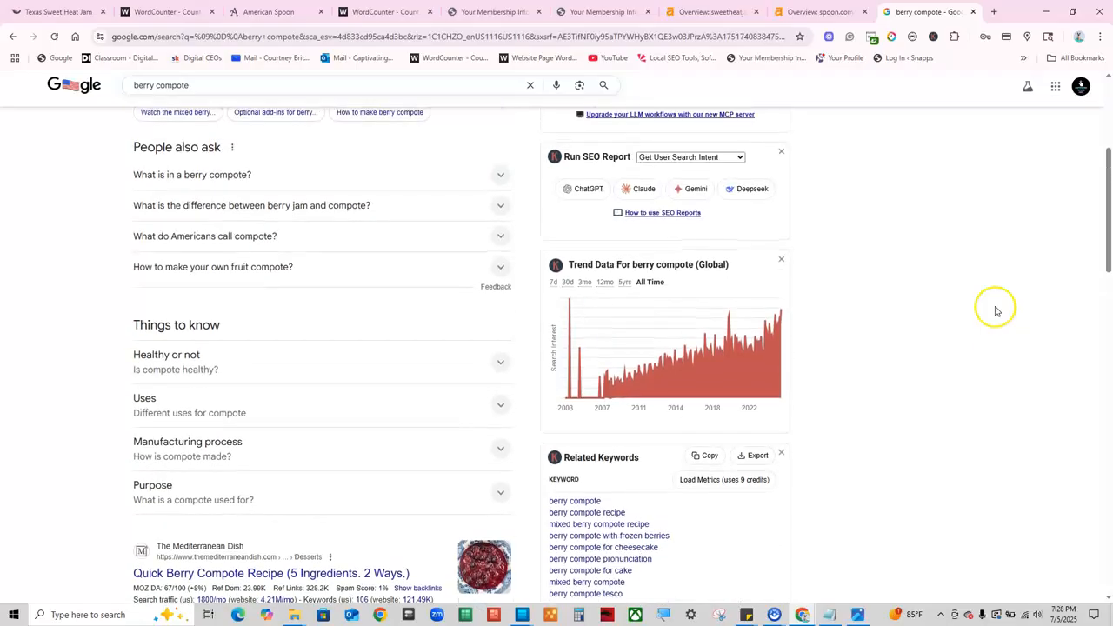
scroll(994, 305, down, 1)
scroll(994, 305, up, 1)
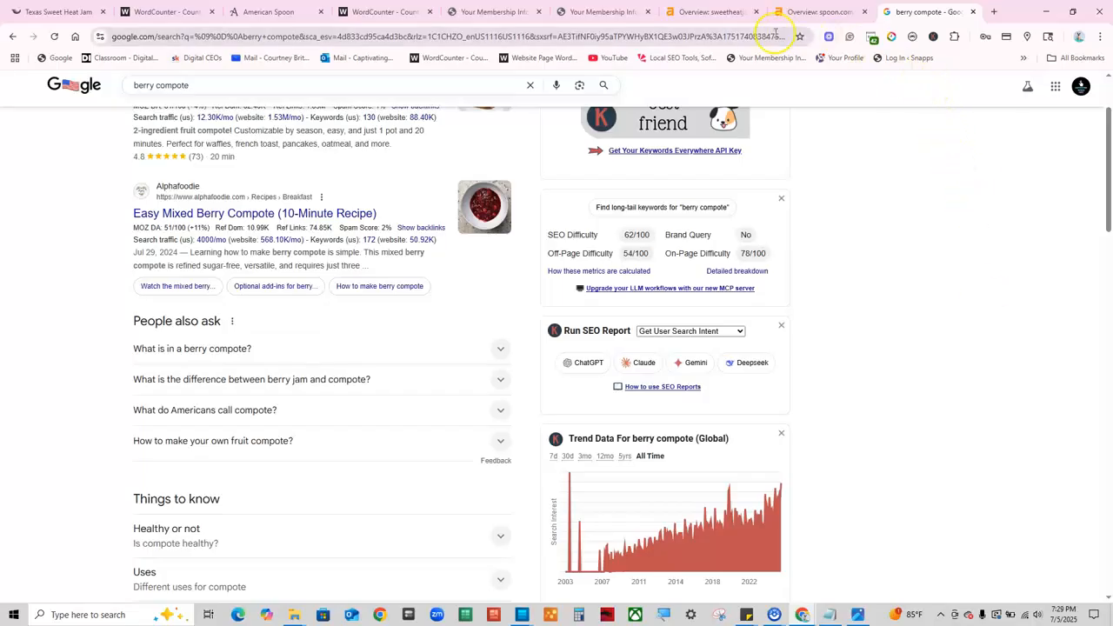
- Review the Ahrefs overview for sweetheatjam.com, covering its backlink profile, organic search metrics and performance charts
click(718, 11)
scroll(290, 392, up, 6)
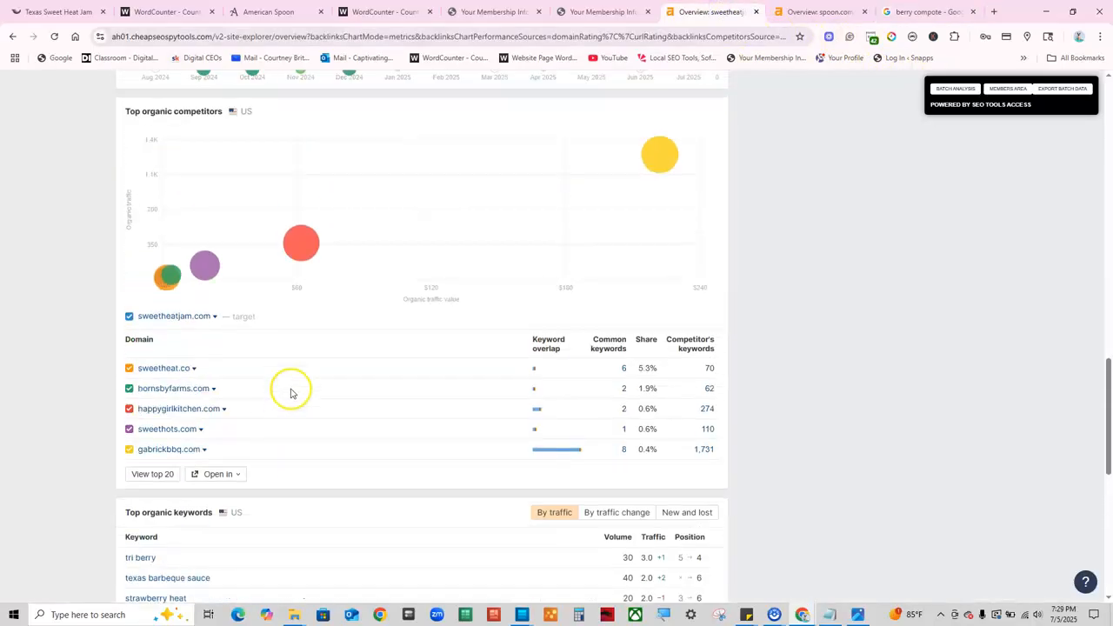
scroll(296, 380, up, 10)
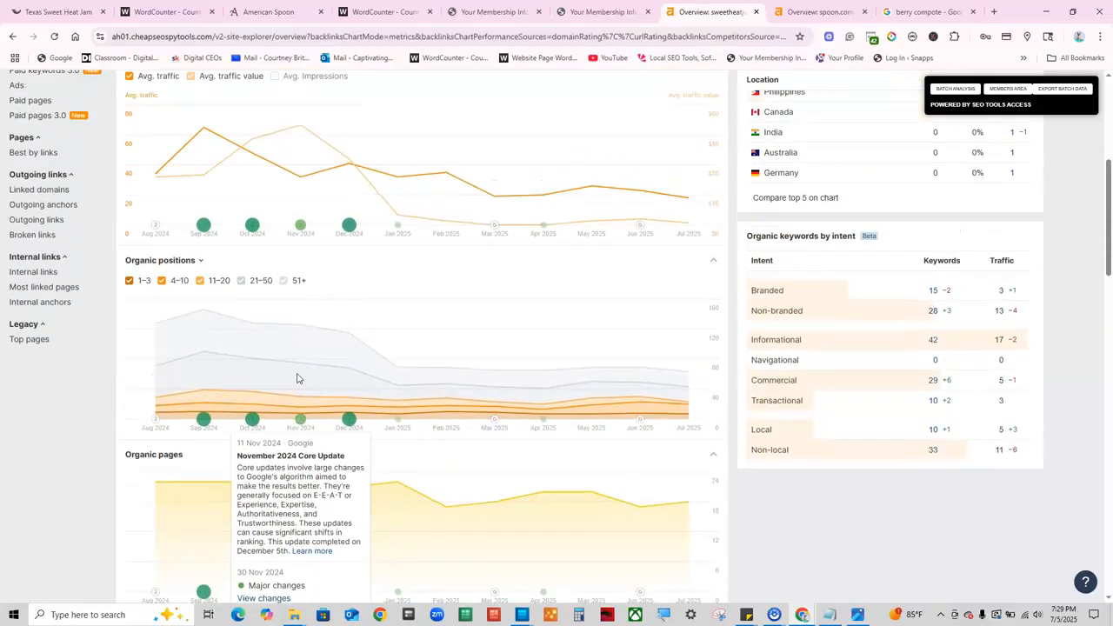
scroll(298, 374, up, 1)
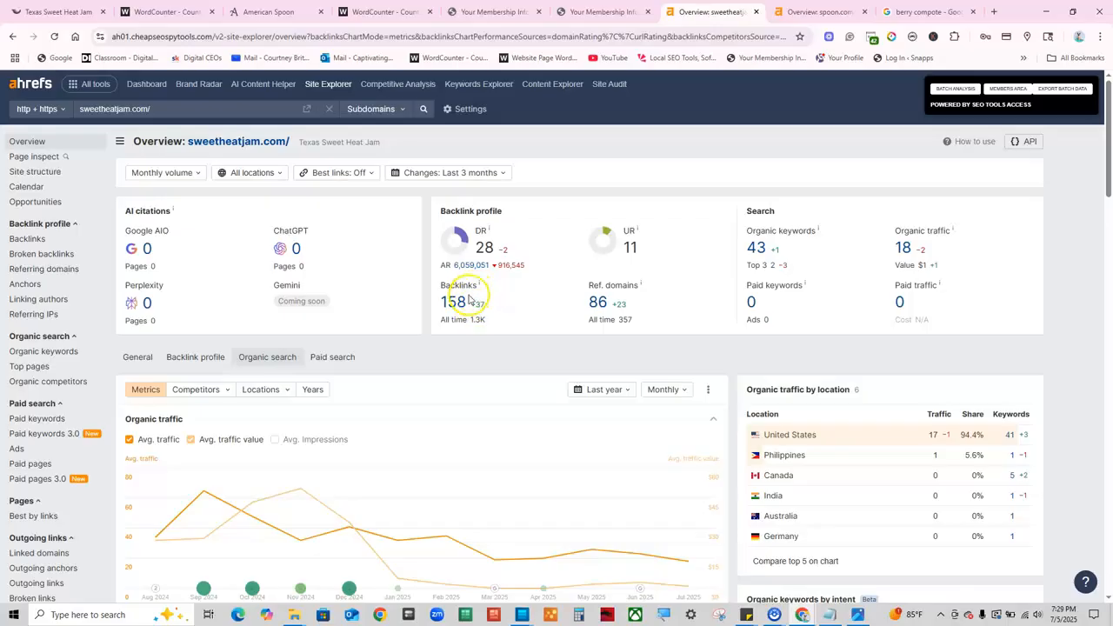
scroll(475, 343, down, 10)
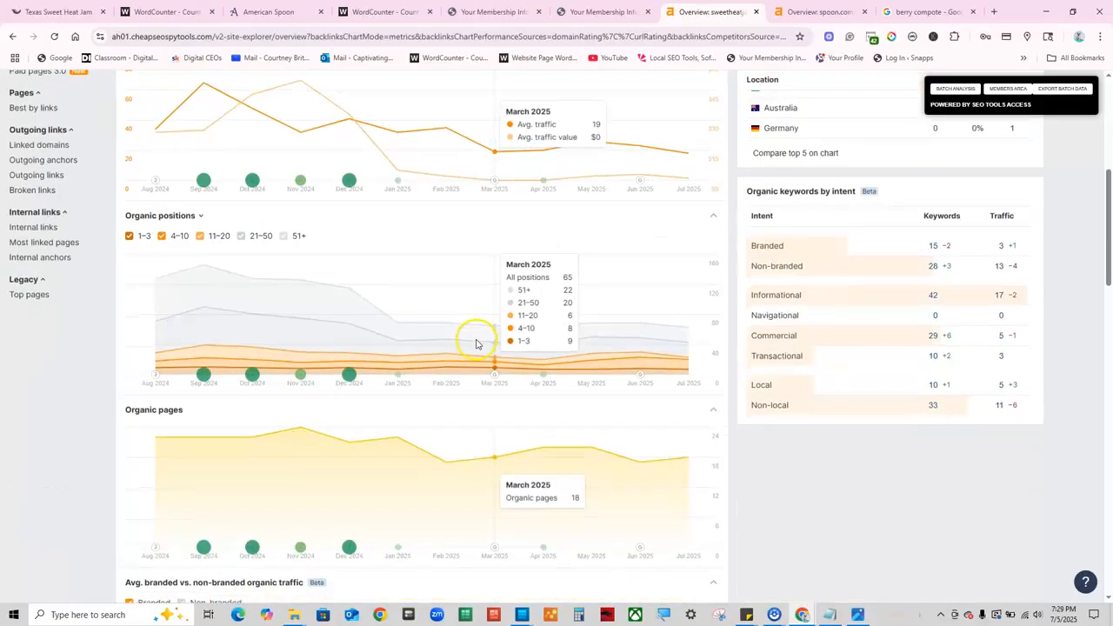
scroll(476, 343, up, 10)
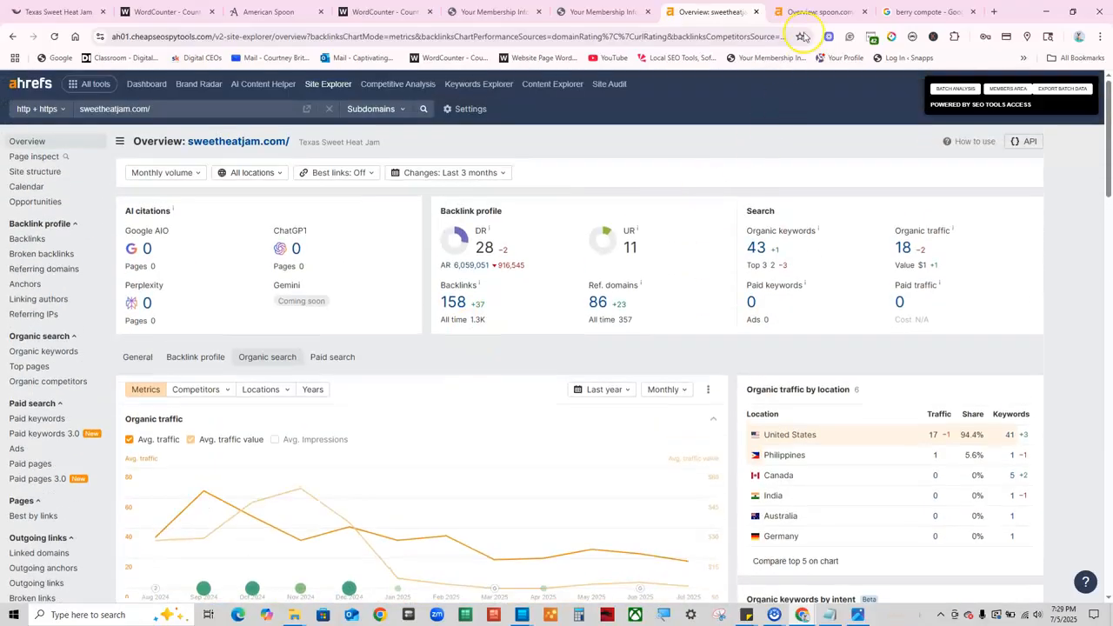
- Review the Ahrefs summary metrics for spoon.com, focusing on its backlinks, referring domains and organic traffic
click(811, 9)
scroll(507, 263, up, 8)
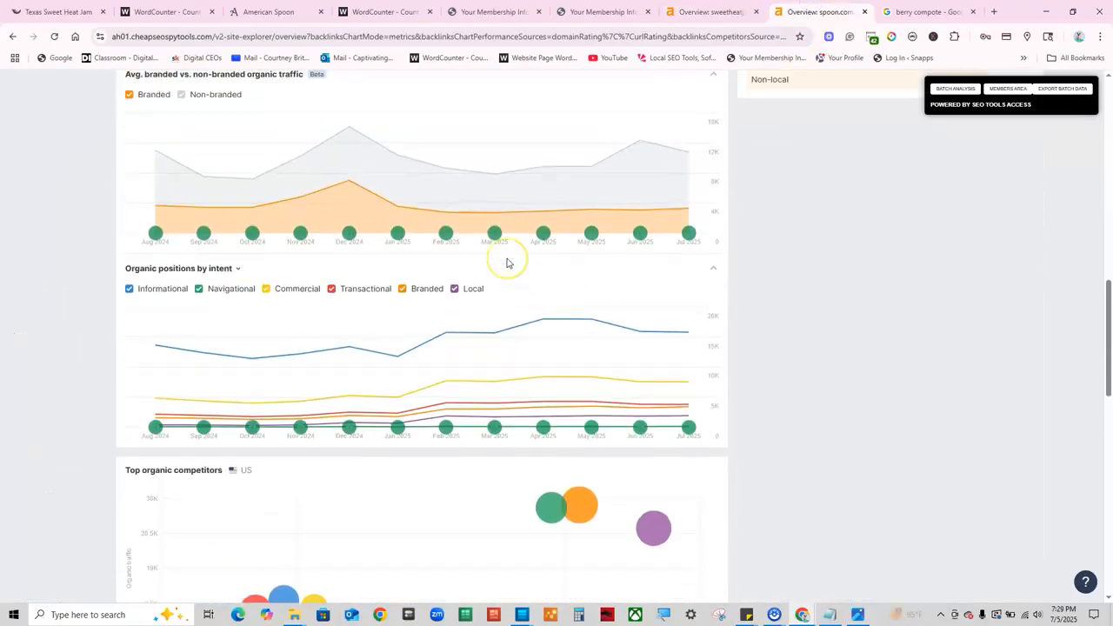
scroll(507, 262, up, 4)
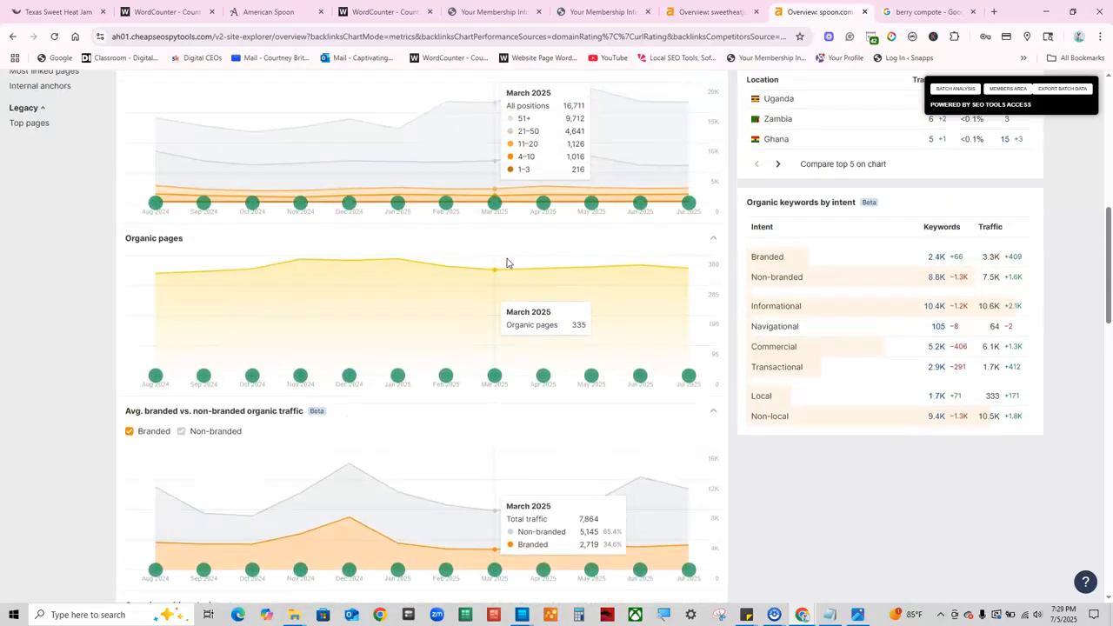
scroll(508, 263, up, 10)
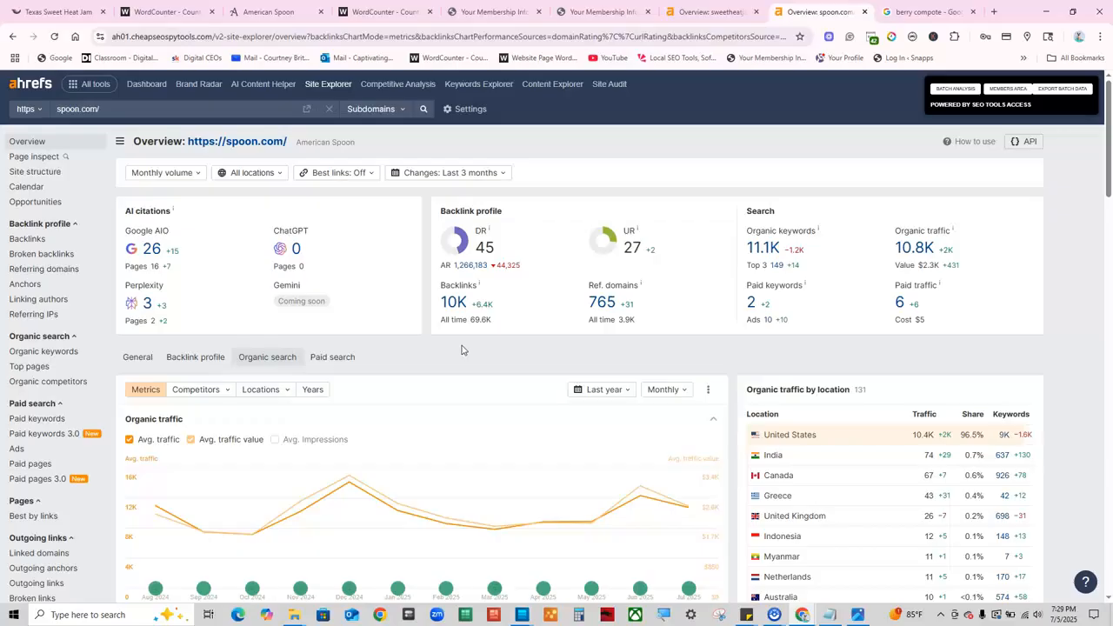
click(455, 306)
- Return to the two jam companies' websites and display the recipe categories on the American Spoon homepage
click(65, 11)
scroll(94, 246, up, 4)
scroll(94, 246, up, 4)
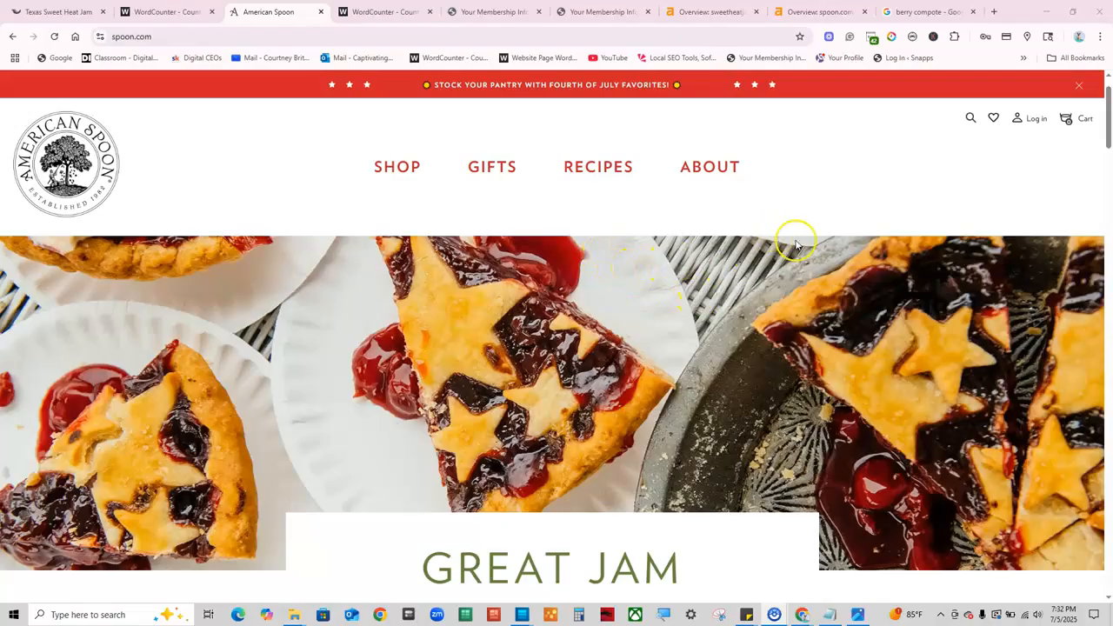
mouse_move(613, 169)
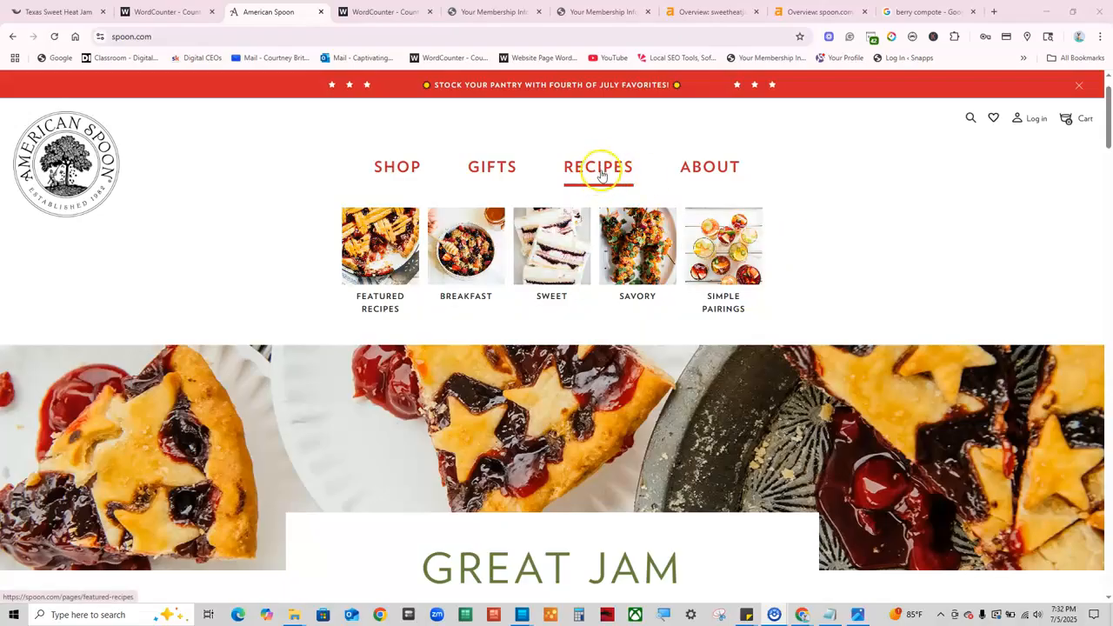